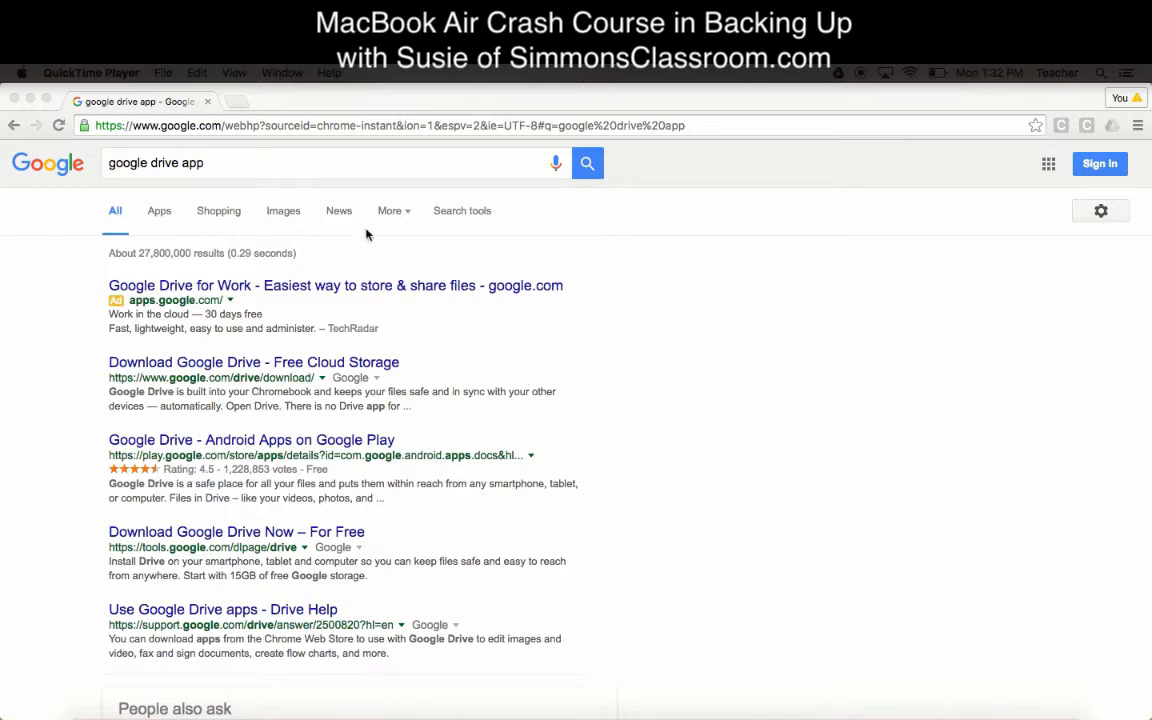
# Open the "Download Google Drive - Free Cloud Storage" search result and minimize the browser window.
pyautogui.click(230, 366)
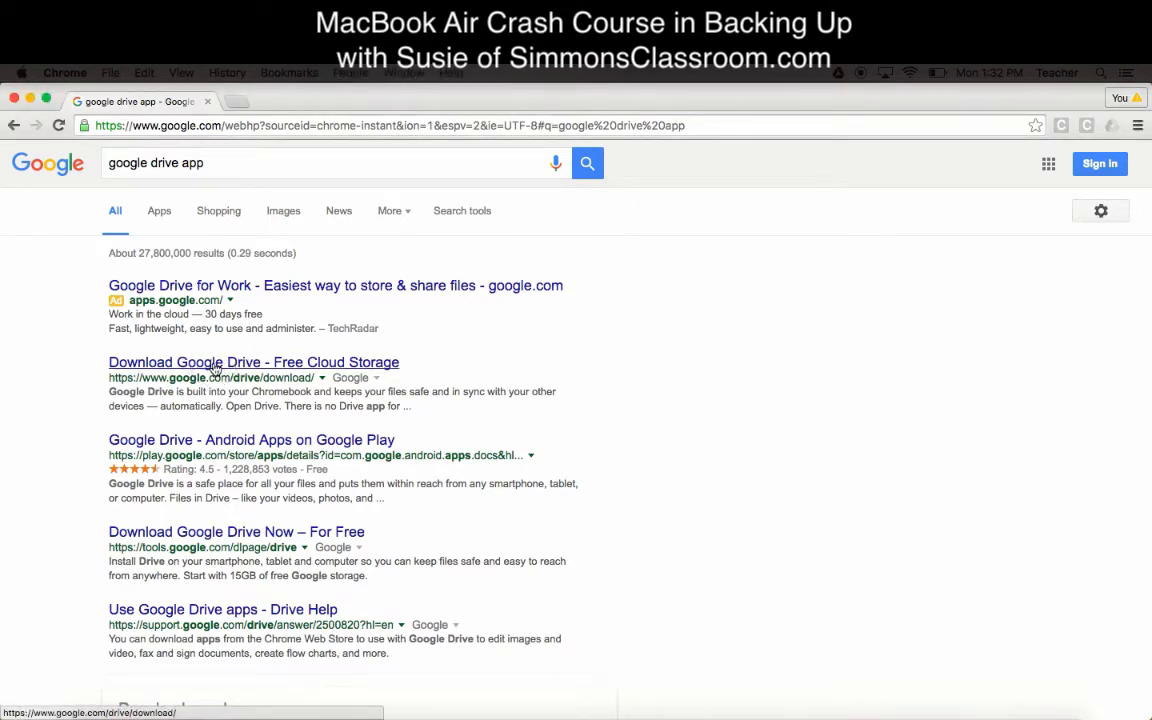
pyautogui.click(214, 366)
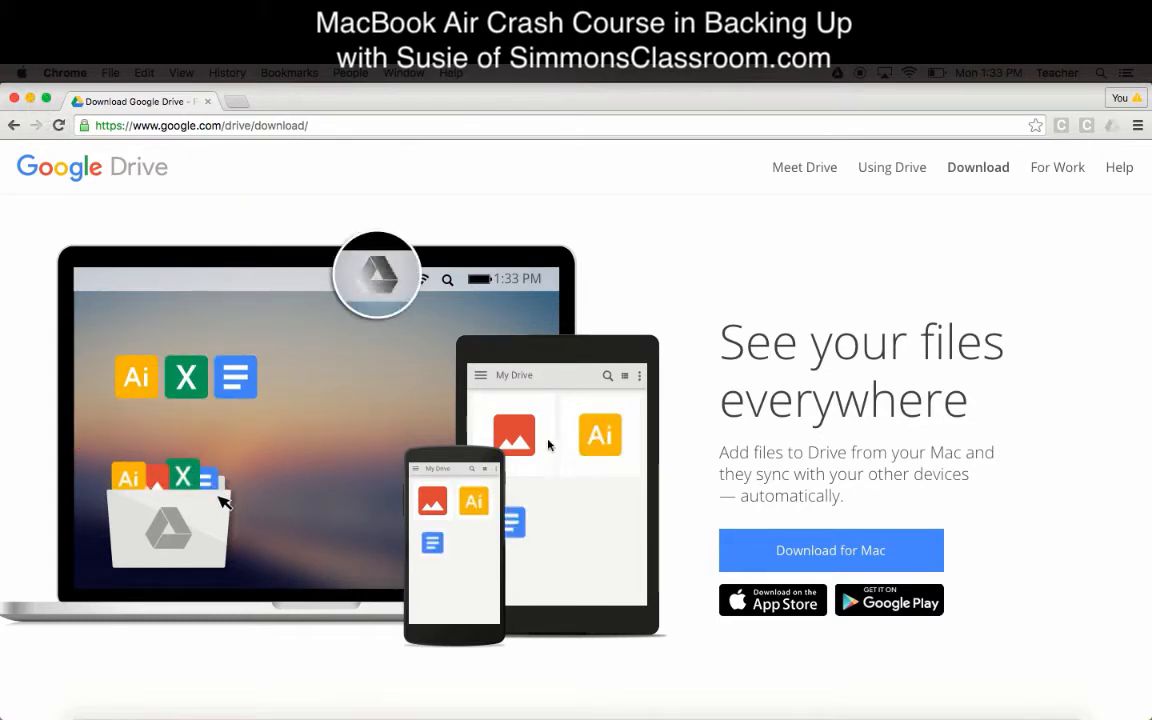
pyautogui.click(30, 99)
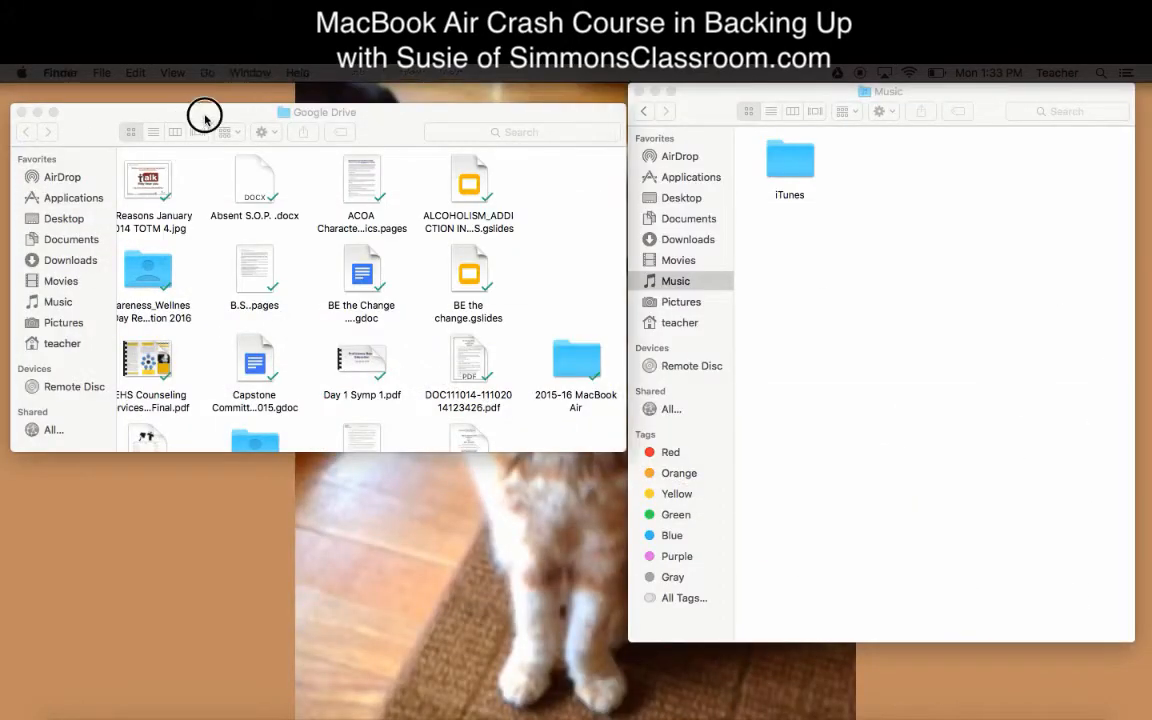
# Add the Google Drive folder from the teacher home folder to the Finder favorites and open it from there.
pyautogui.click(204, 118)
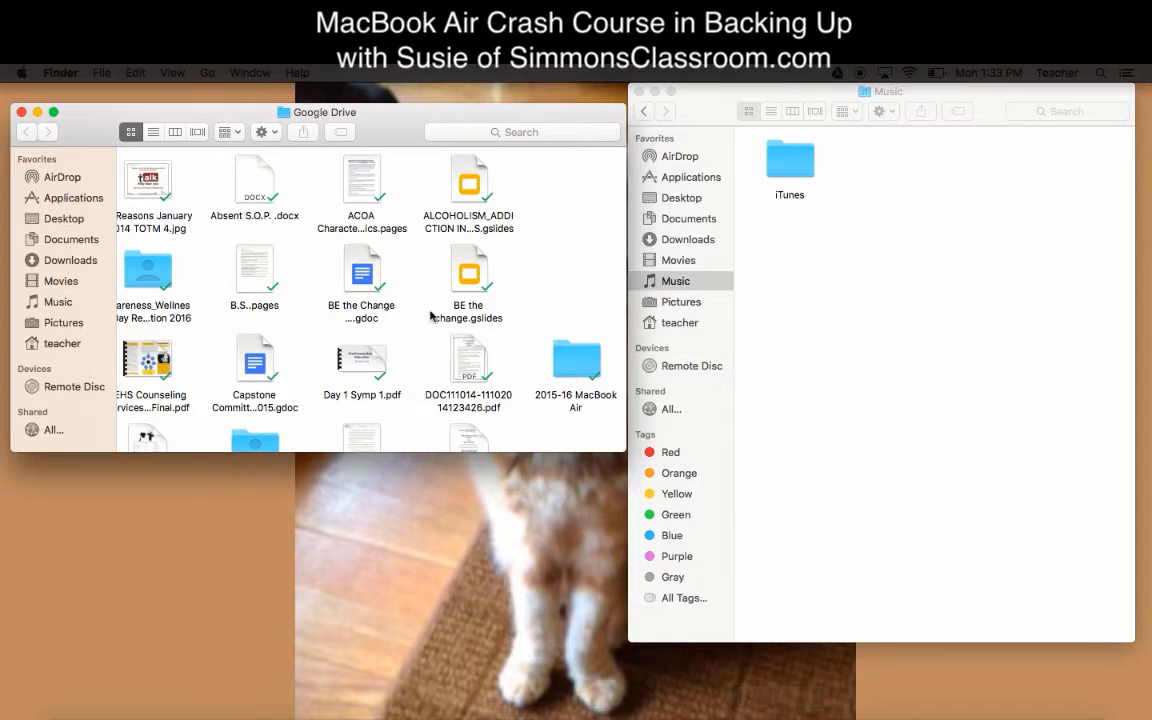
pyautogui.hscroll(-3, 347, 311)
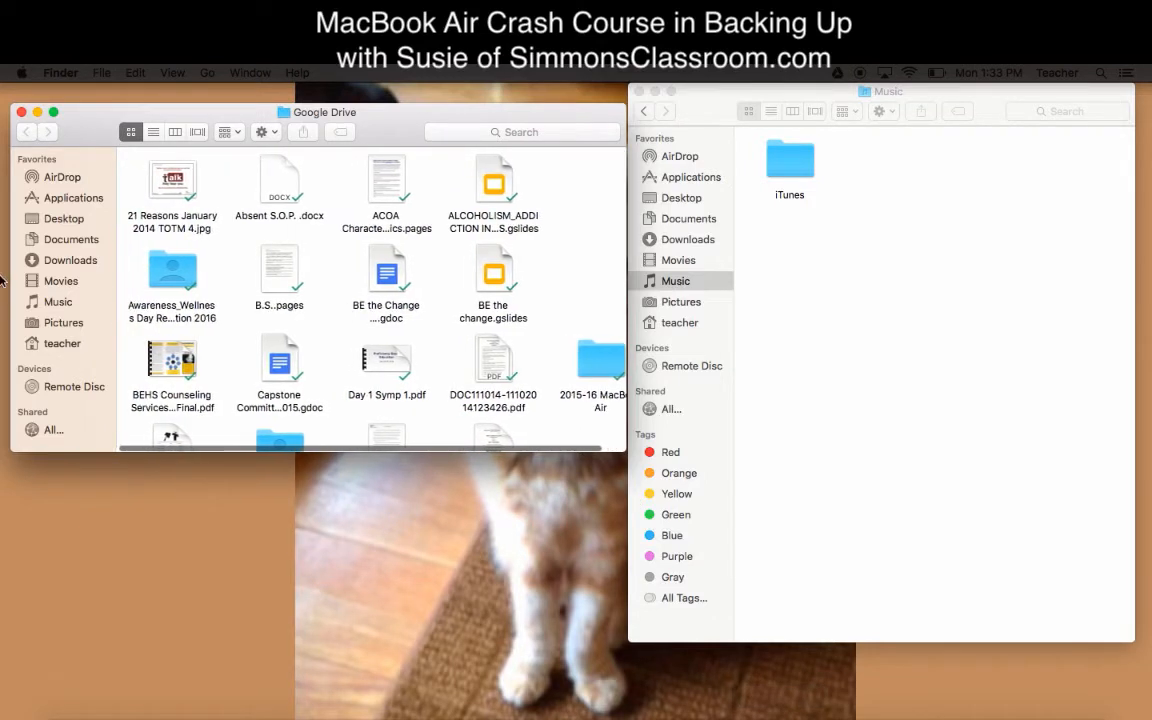
pyautogui.keyDown('super'); pyautogui.click(313, 114); pyautogui.keyUp('super')
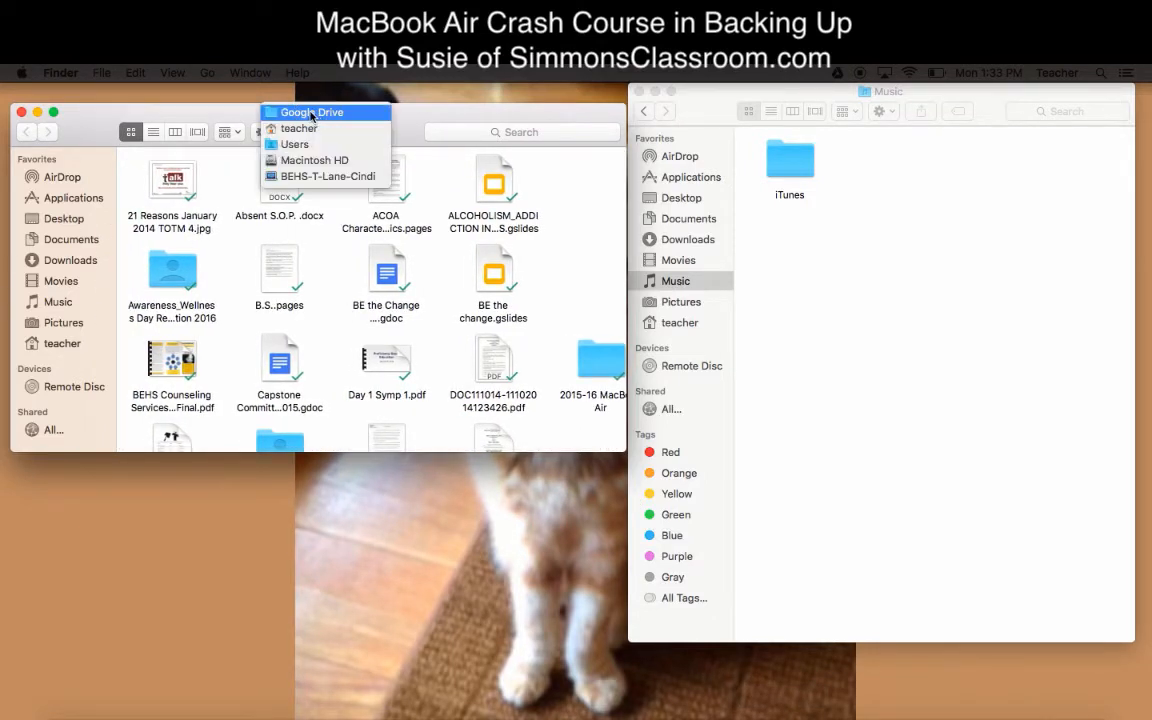
pyautogui.click(311, 124)
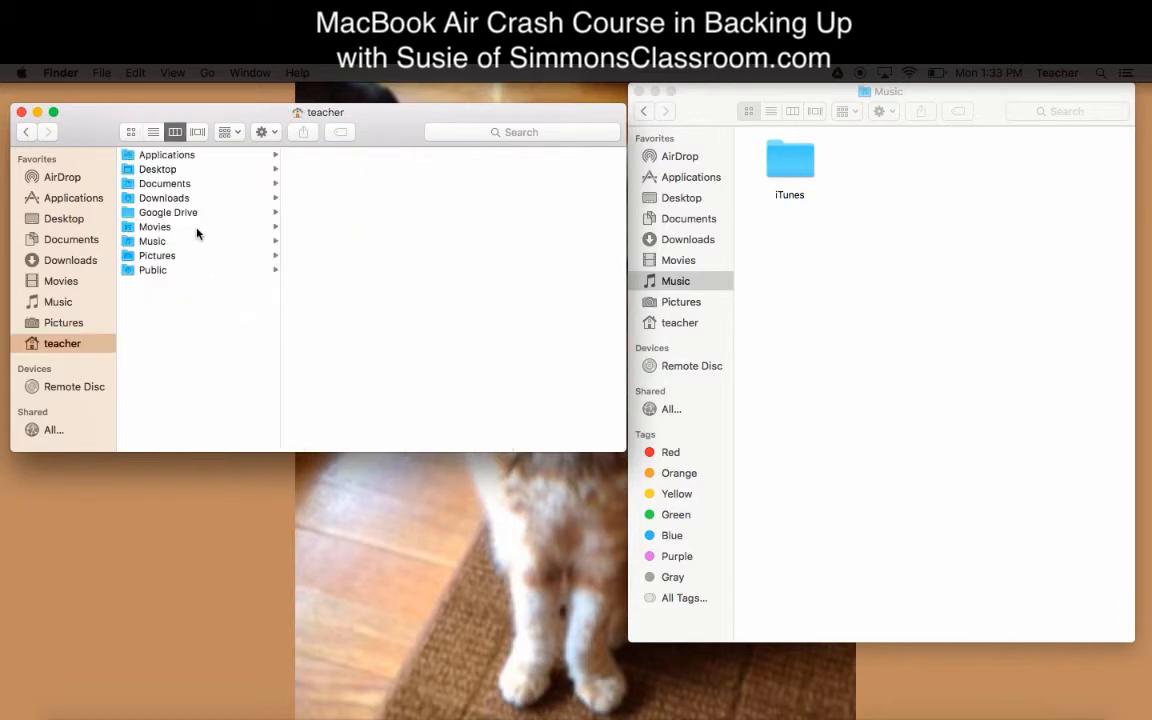
pyautogui.moveTo(163, 216); pyautogui.dragTo(72, 364)
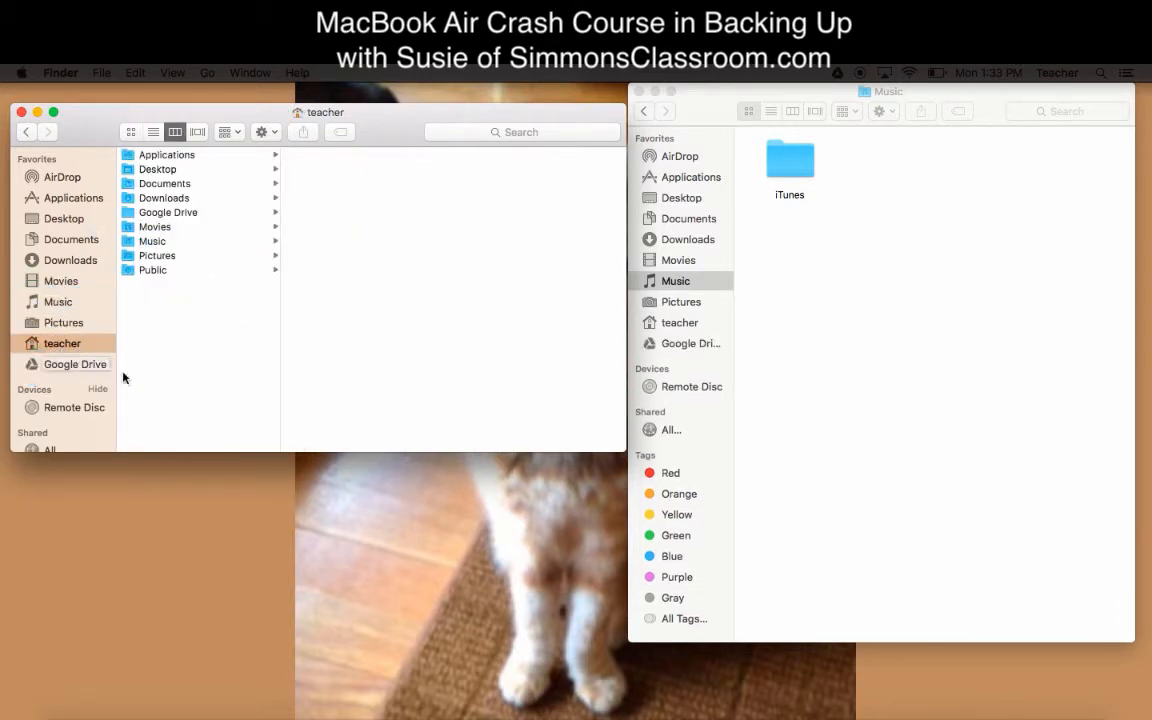
pyautogui.click(75, 363)
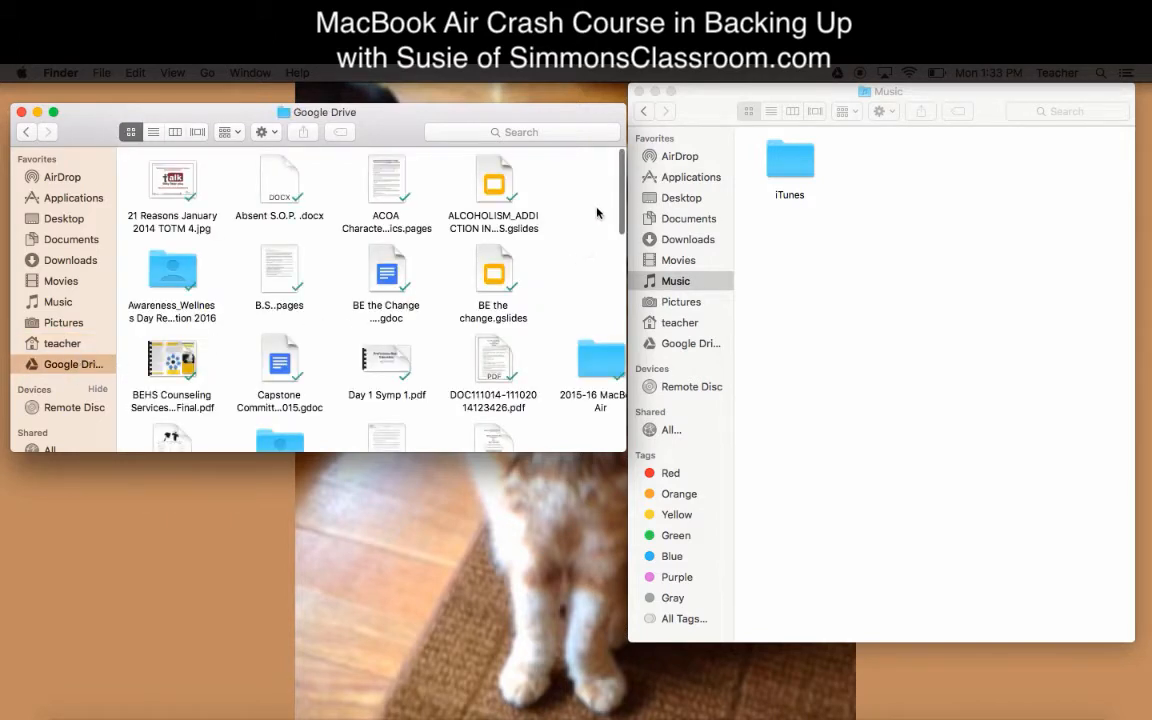
# Look inside the 2015-16 MacBook Air folder in Google Drive and return to the Google Drive folder.
pyautogui.click(265, 132)
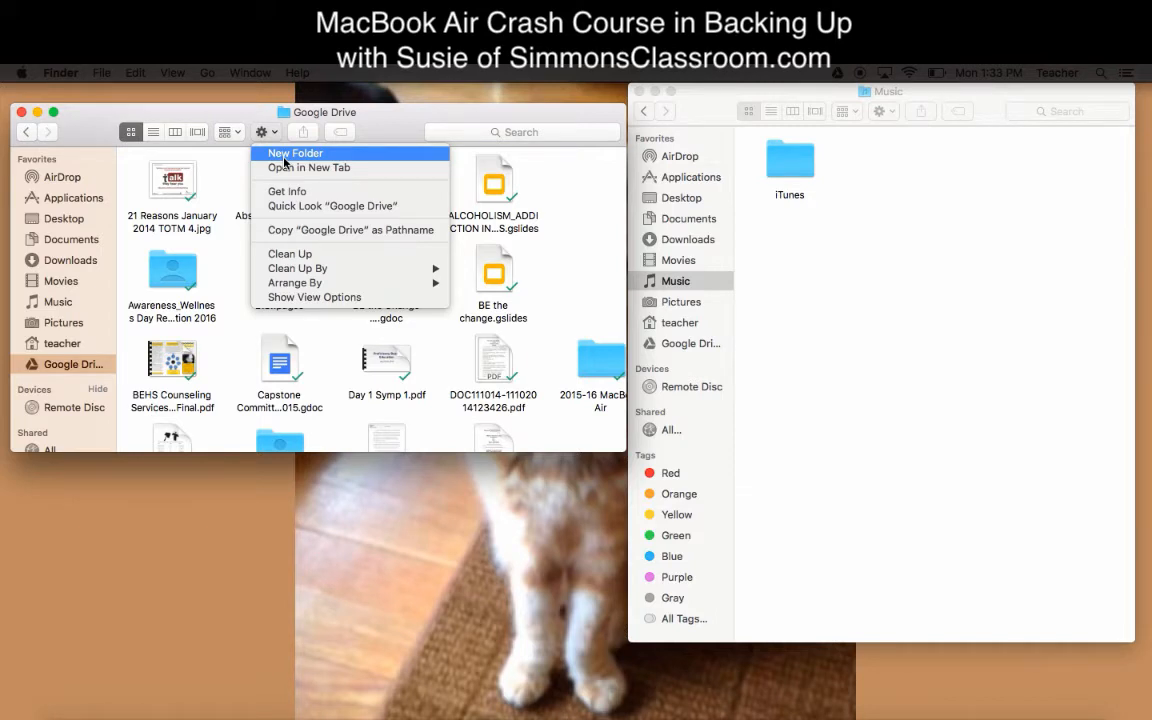
pyautogui.click(507, 182)
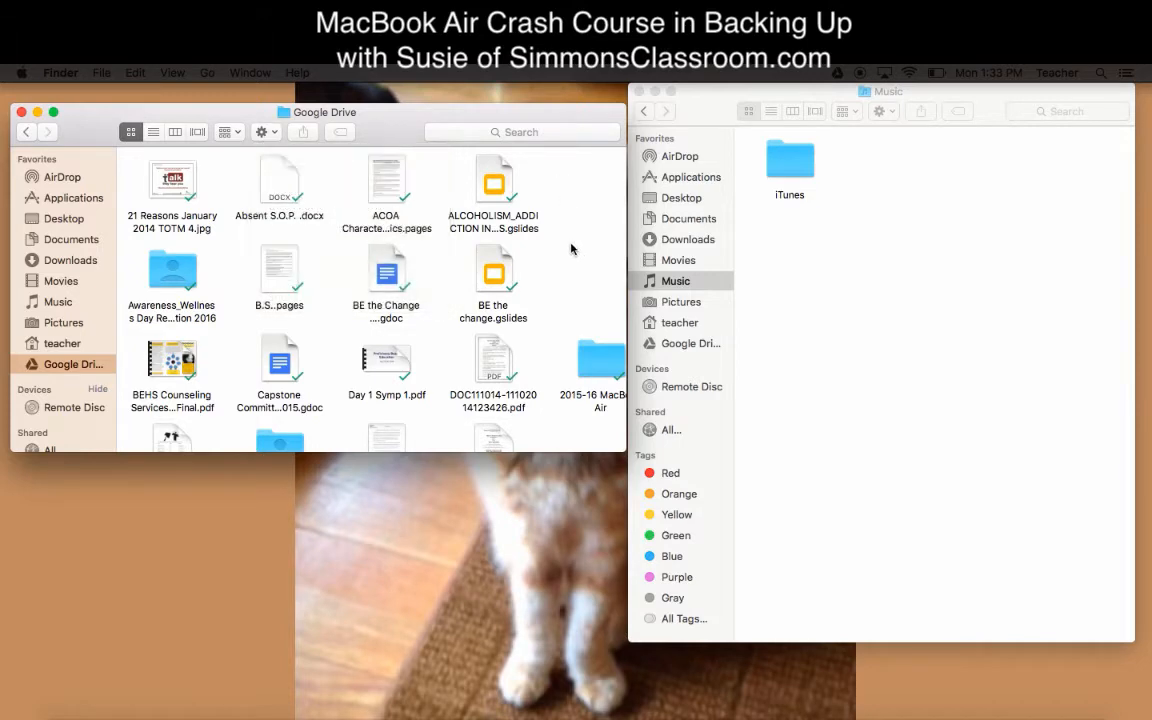
pyautogui.click(598, 367)
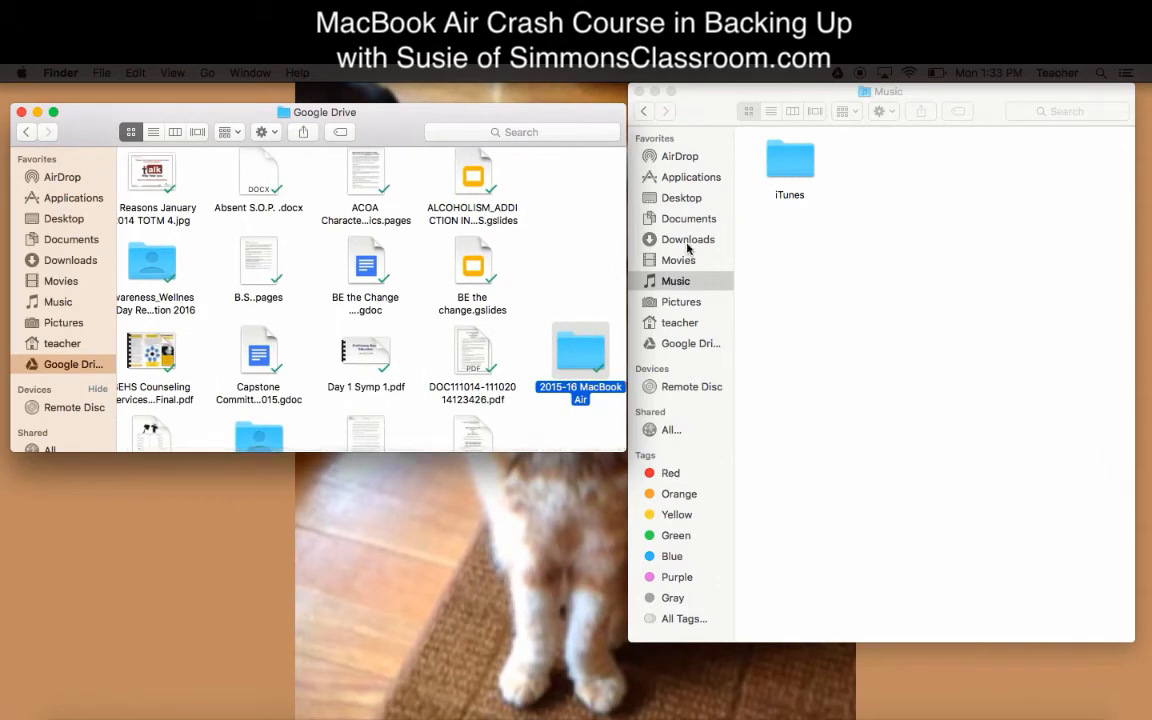
pyautogui.moveTo(690, 96); pyautogui.dragTo(716, 126)
pyautogui.doubleClick(588, 350)
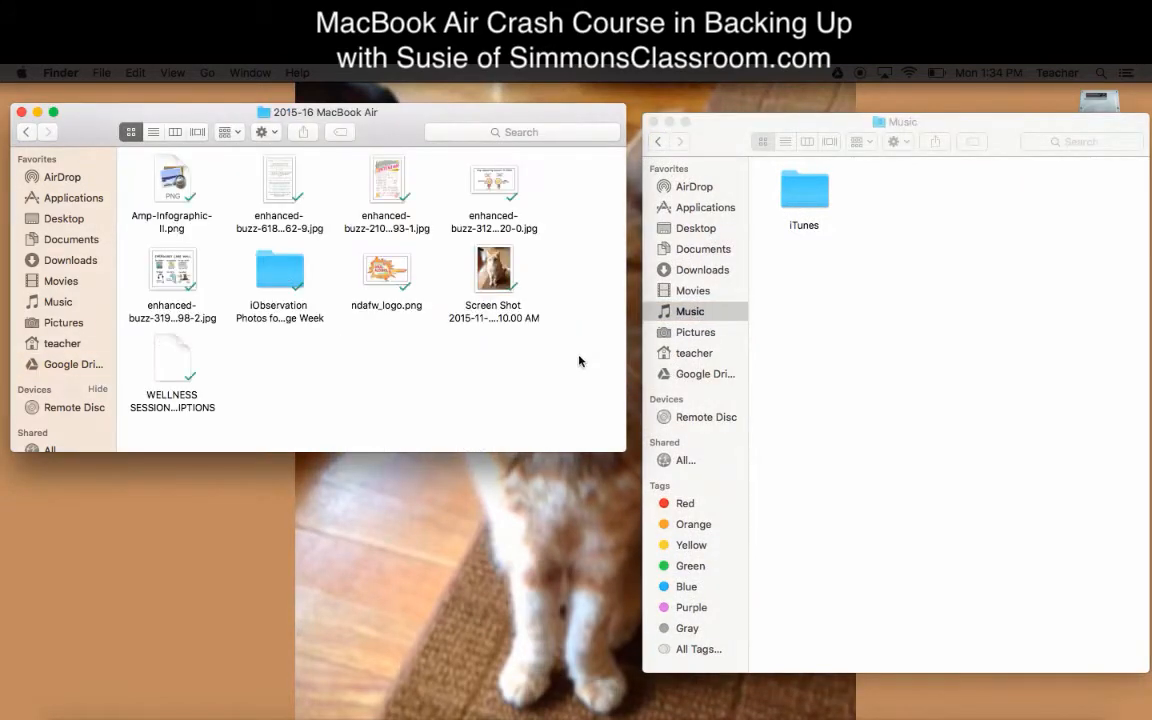
pyautogui.click(27, 132)
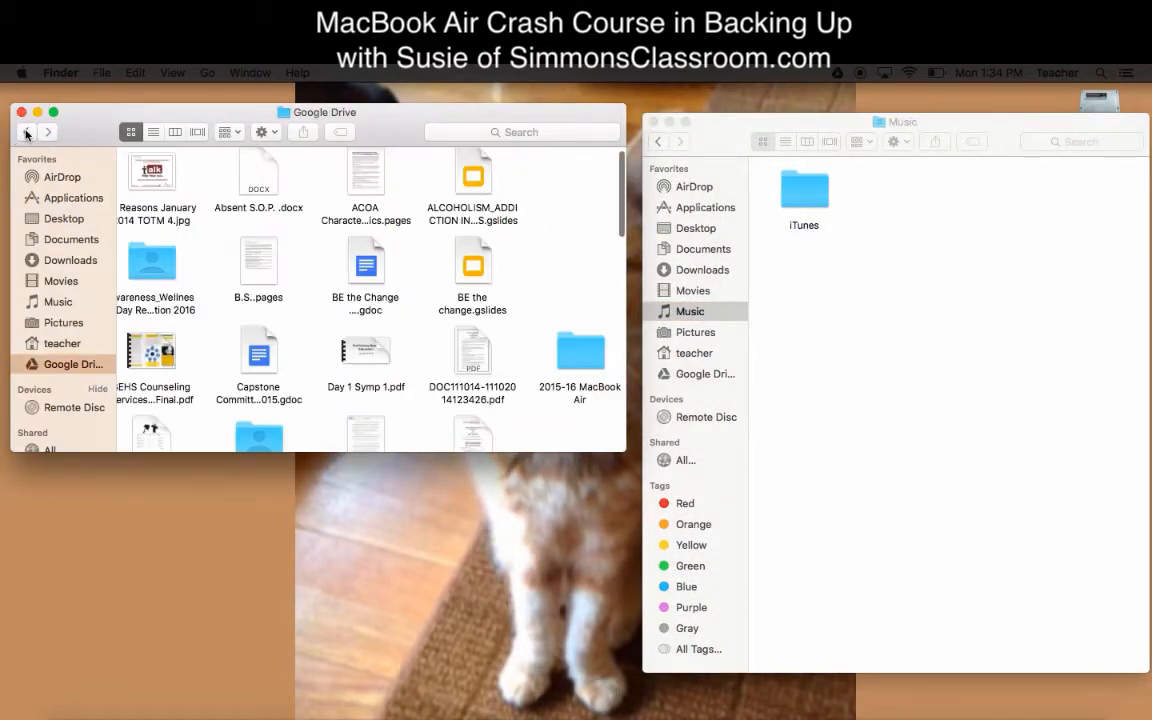
# Move the Photo Booth, iPhoto and Photos libraries from Pictures into the 2015-16 MacBook Air folder and check the Google Drive sync status.
pyautogui.click(822, 311)
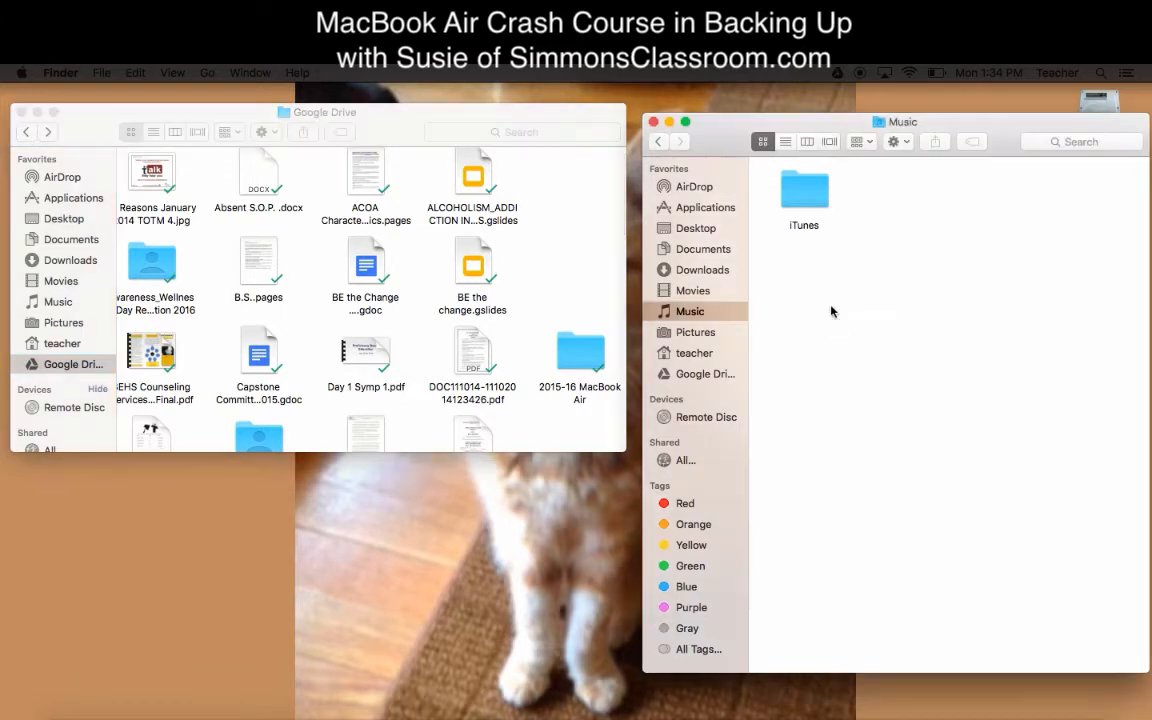
pyautogui.click(690, 332)
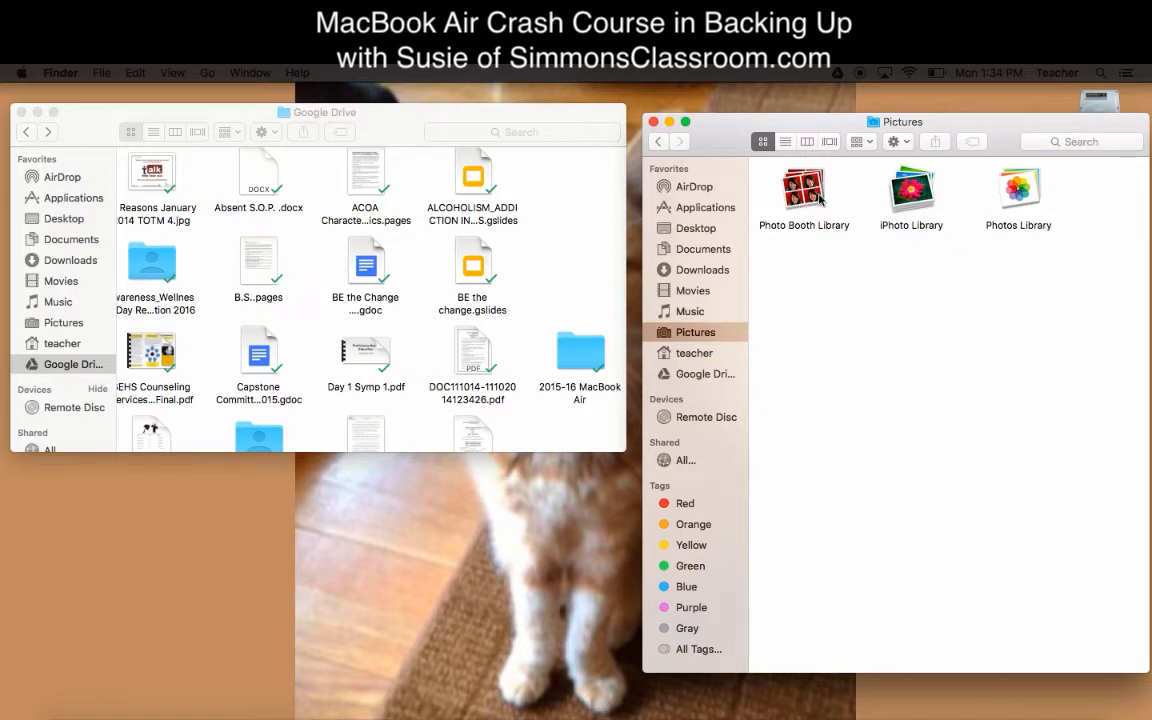
pyautogui.moveTo(1078, 262); pyautogui.dragTo(593, 365)
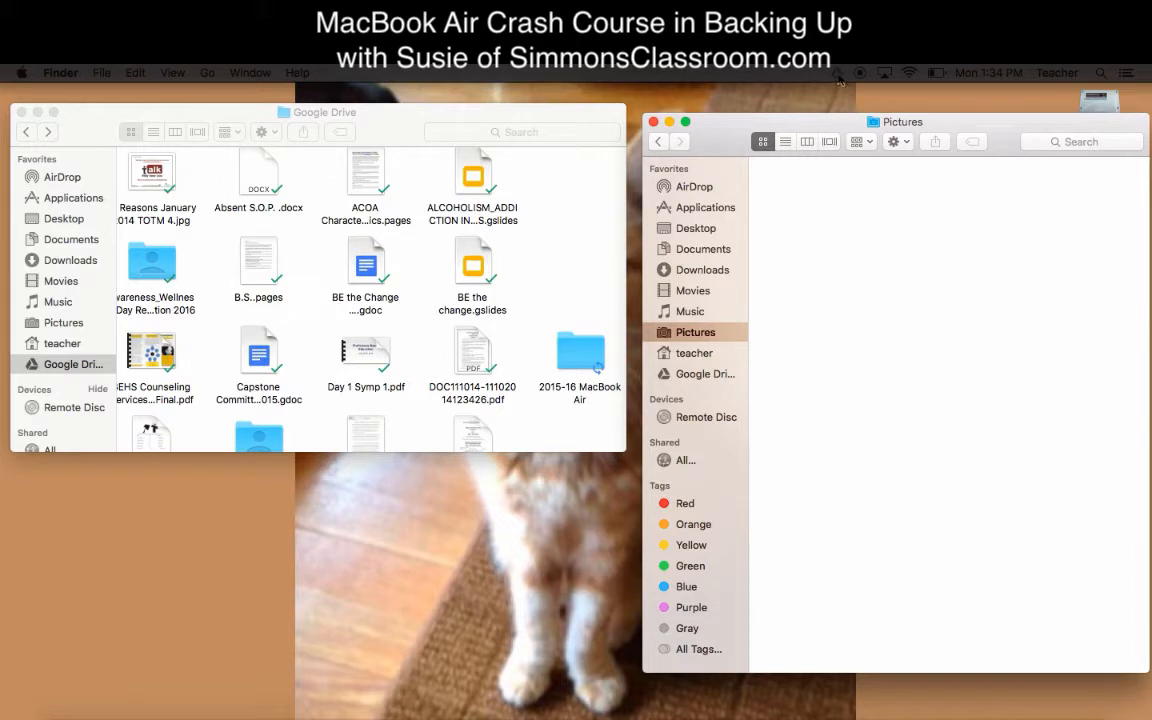
pyautogui.moveTo(840, 79)
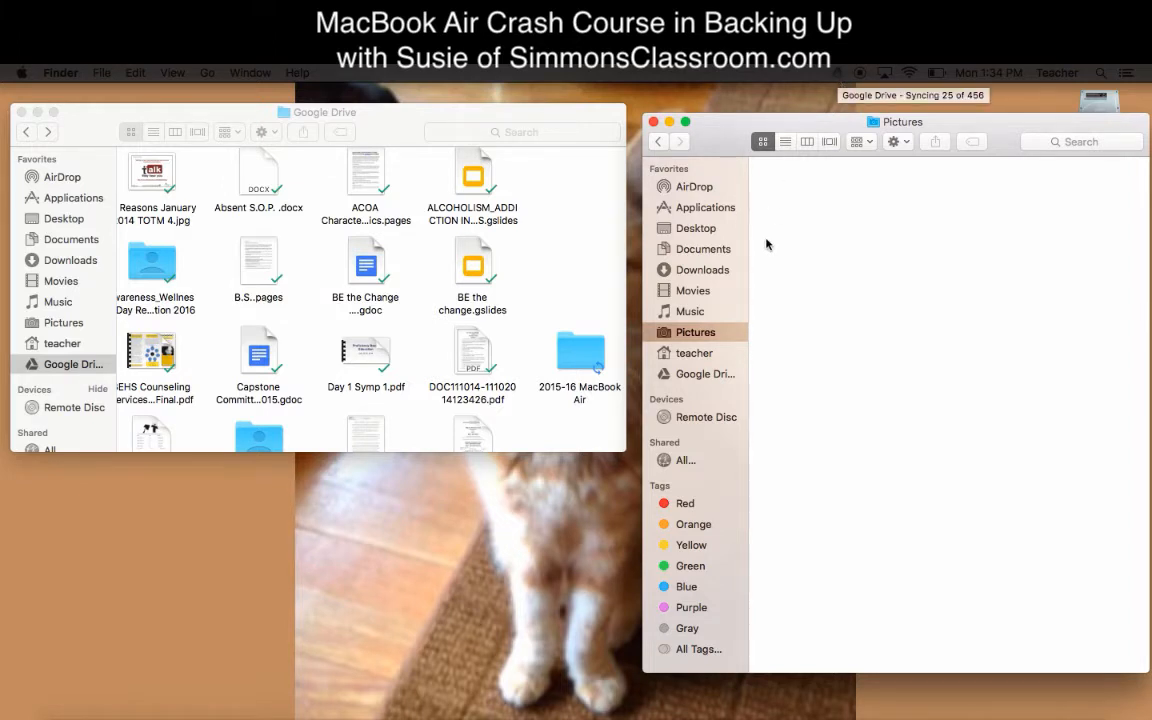
# Move the iTunes folder from Music into the 2015-16 MacBook Air folder and check the Movies and Downloads folders.
pyautogui.click(690, 312)
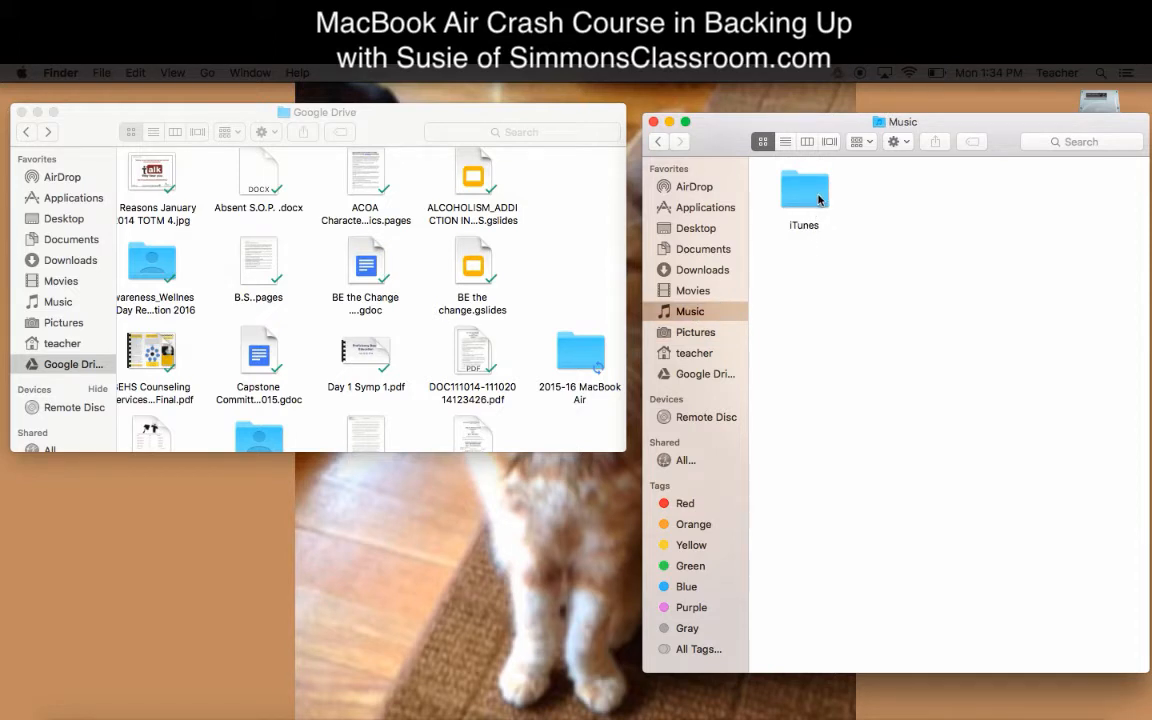
pyautogui.moveTo(818, 200); pyautogui.dragTo(578, 356)
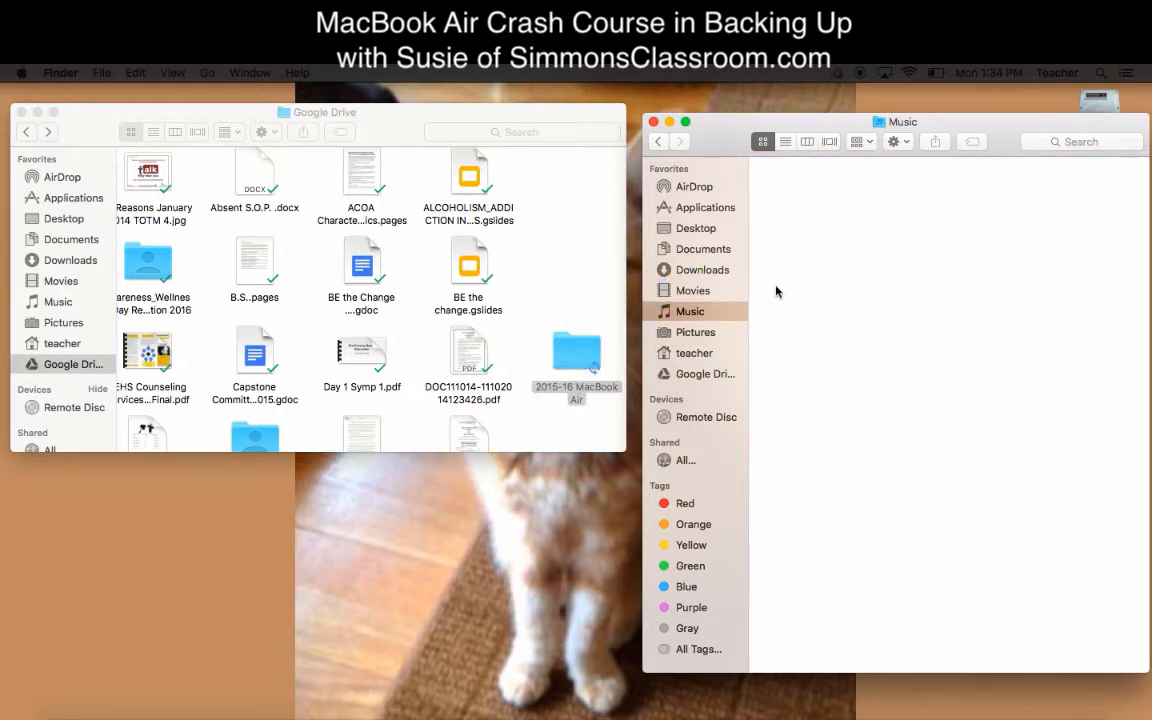
pyautogui.click(690, 290)
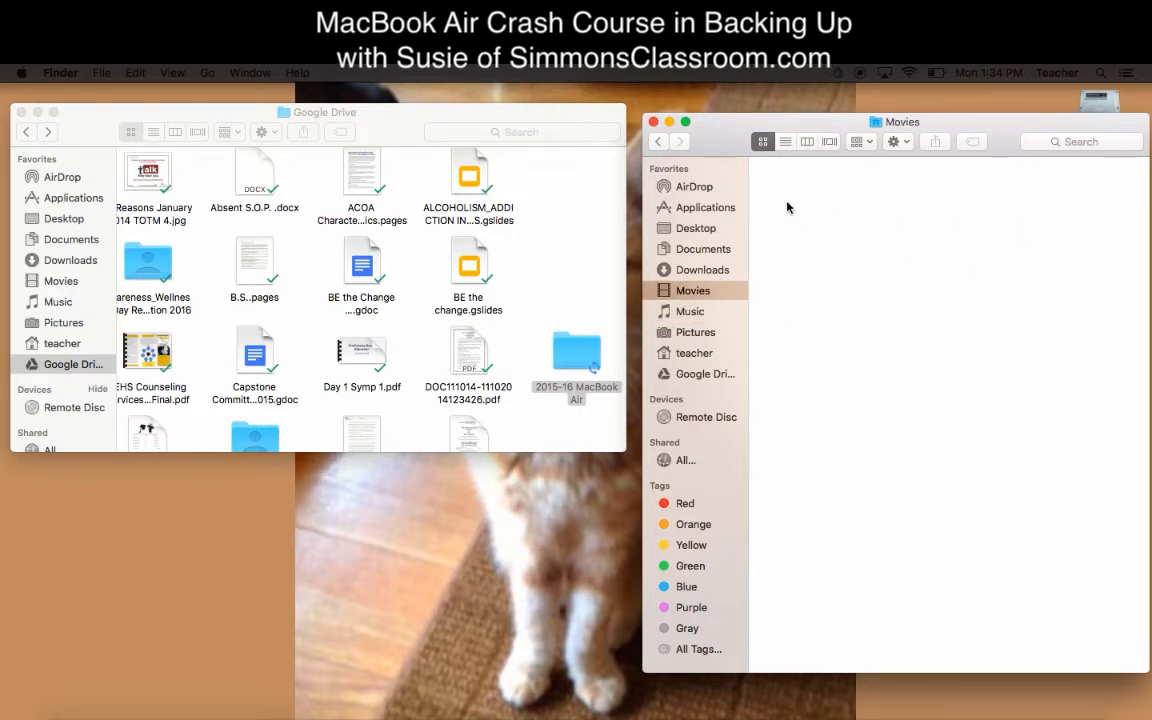
pyautogui.click(702, 270)
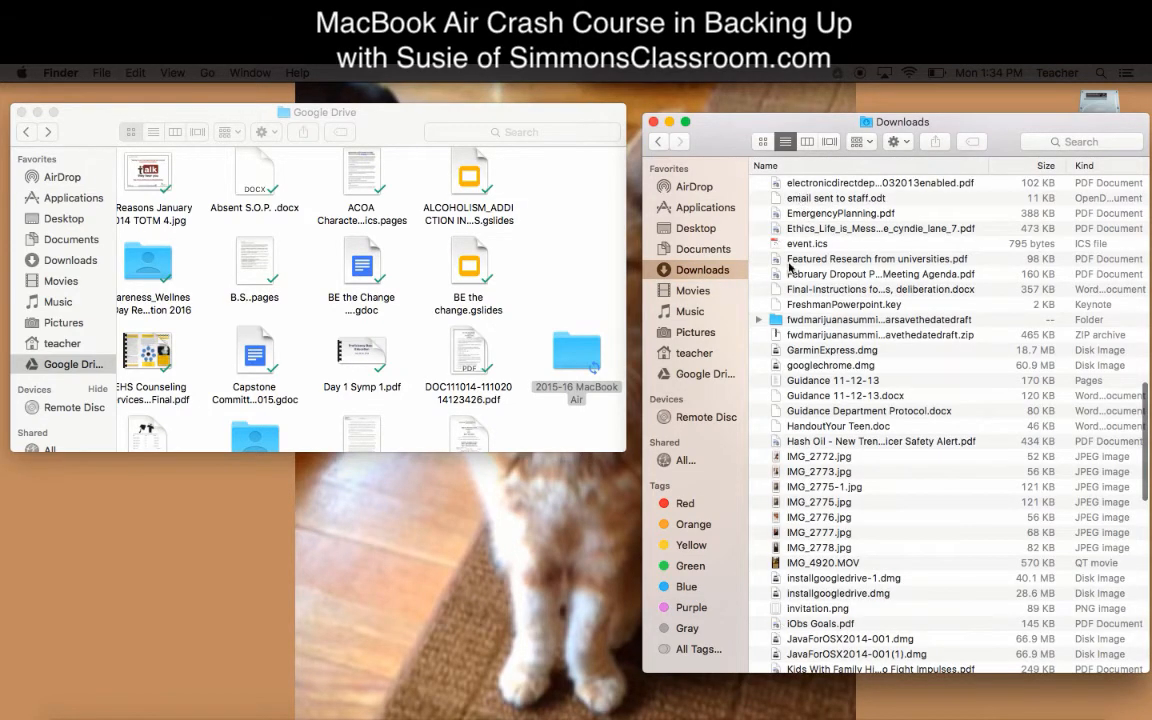
# Move all files from Documents into the 2015-16 MacBook Air folder and close the Documents window.
pyautogui.click(704, 251)
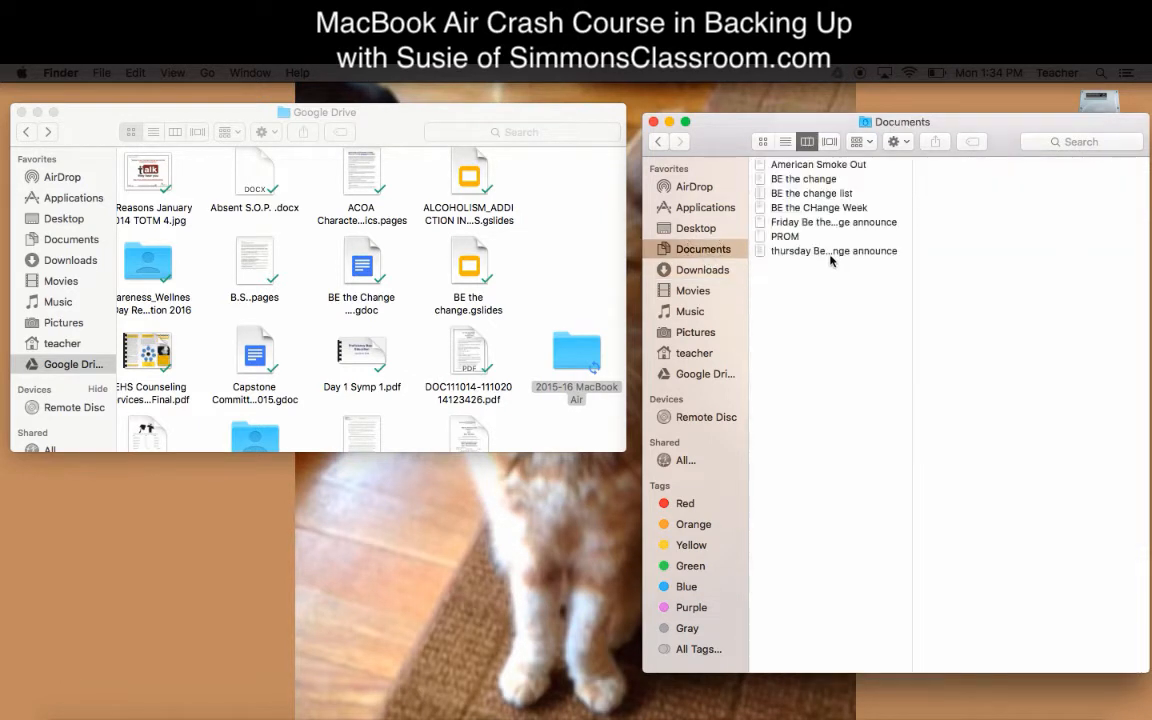
pyautogui.moveTo(777, 314); pyautogui.dragTo(574, 395)
pyautogui.click(809, 379)
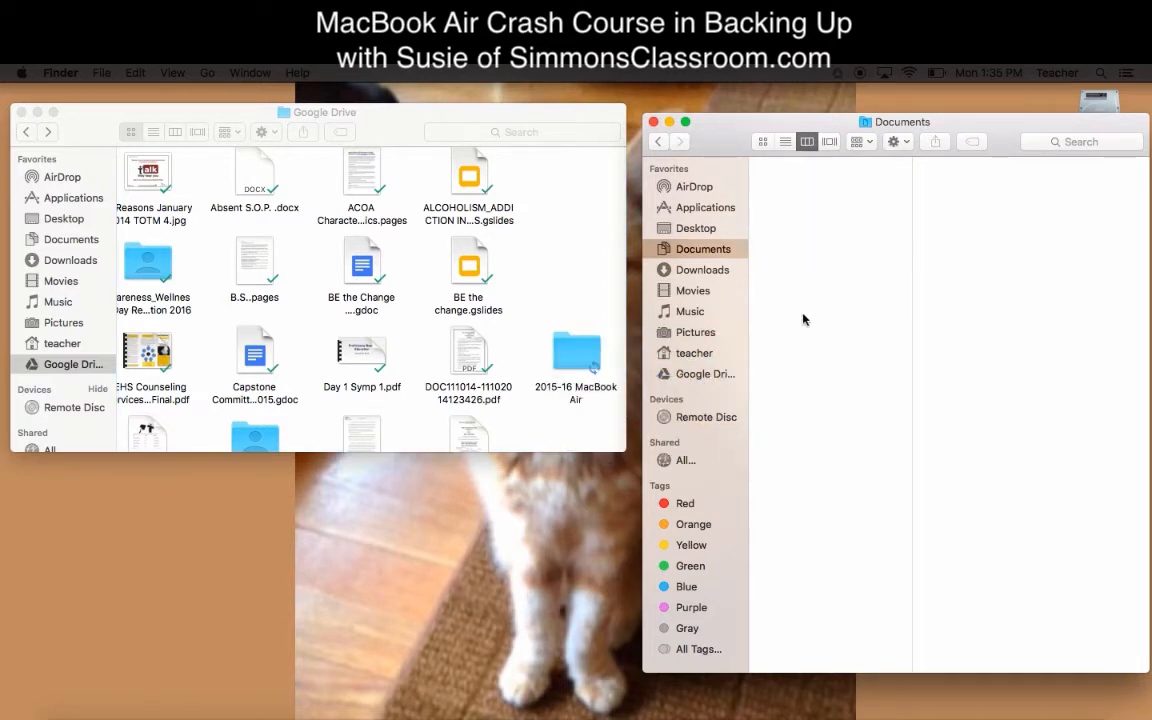
pyautogui.click(654, 122)
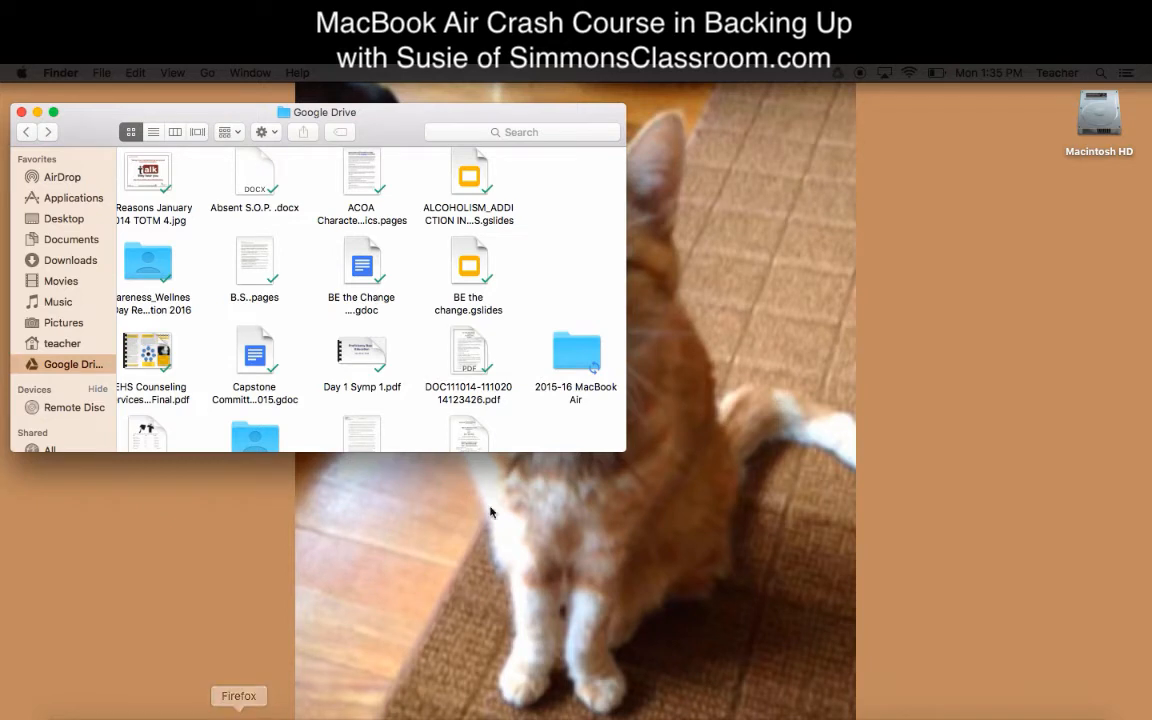
# Create a folder named "Bookmarks" inside the 2015-16 MacBook Air folder.
pyautogui.doubleClick(576, 355)
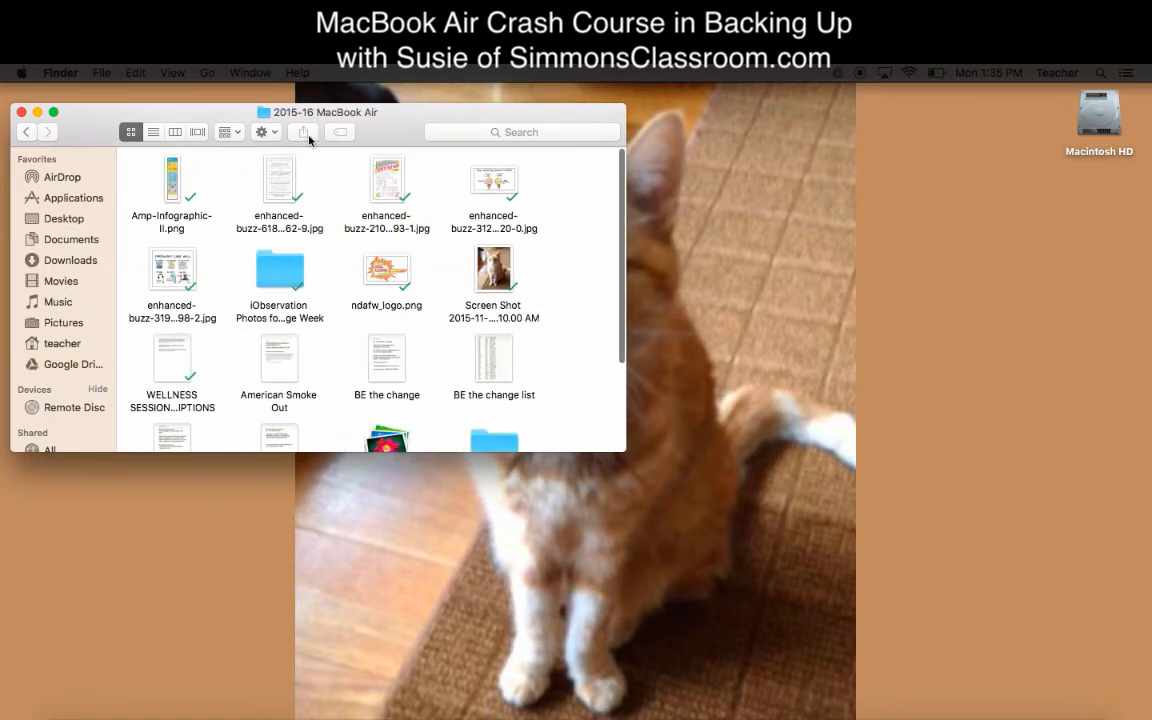
pyautogui.click(264, 131)
pyautogui.click(296, 153)
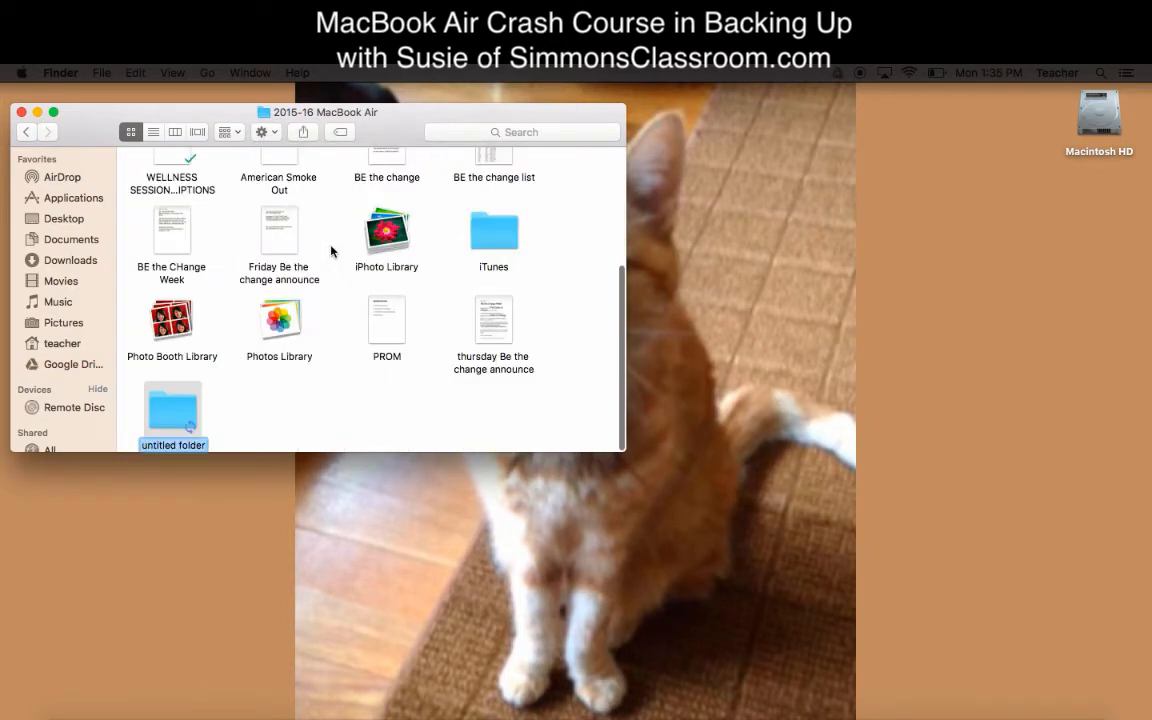
pyautogui.write('Bookmarks')
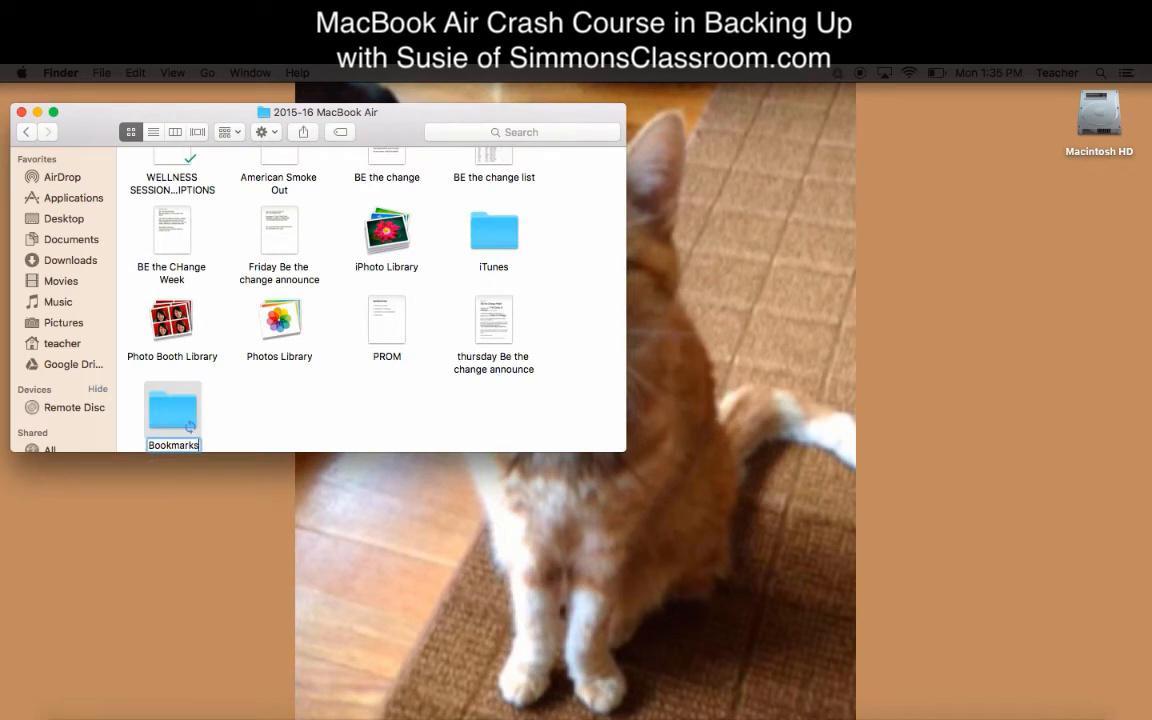
pyautogui.press('Return')
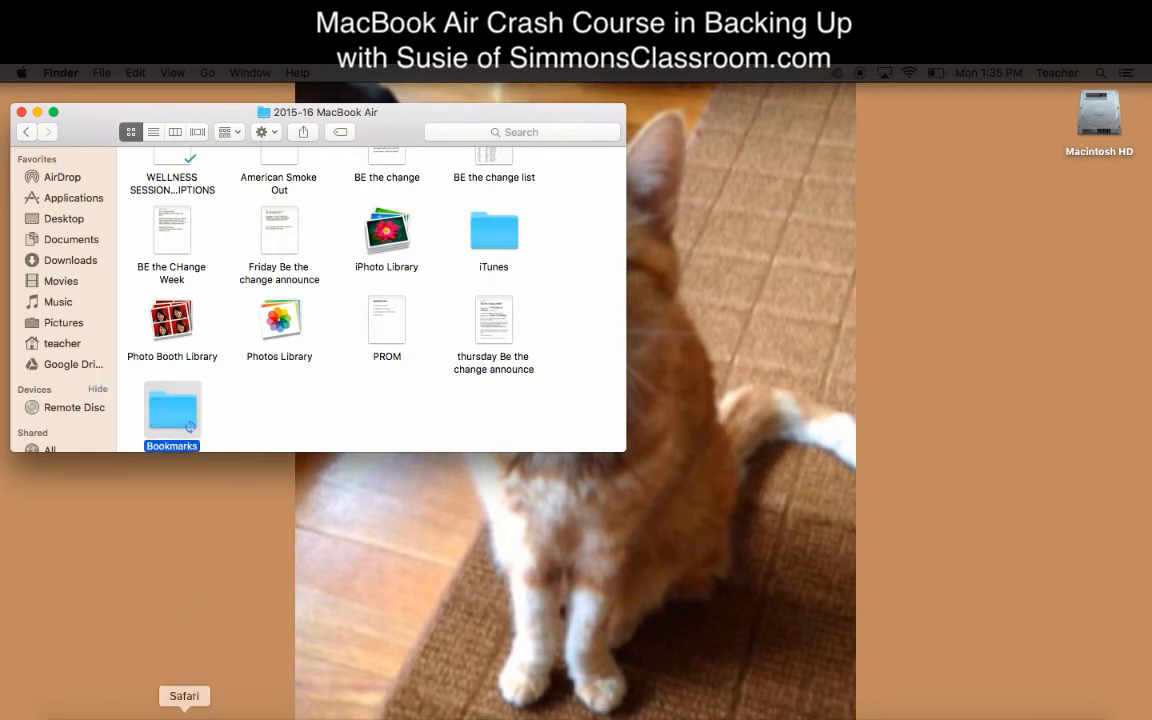
# Switch to Safari and start a bookmarks export named "Safari Bookmarks 20160613".
pyautogui.click(181, 710)
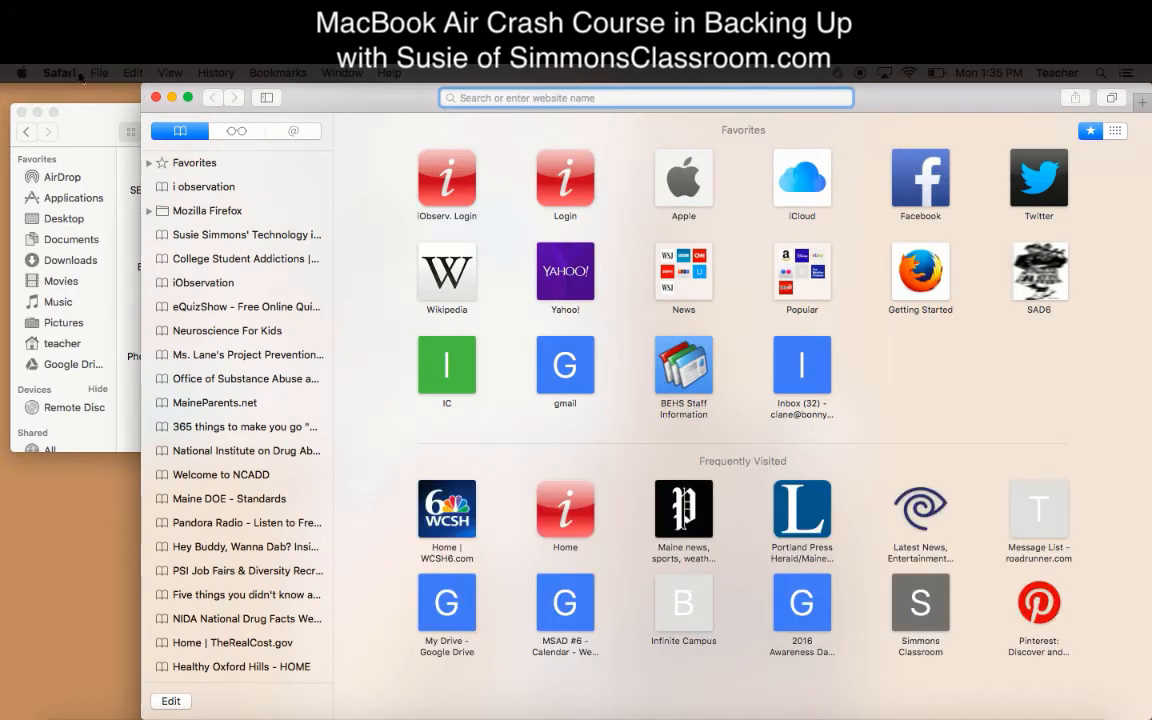
pyautogui.click(68, 74)
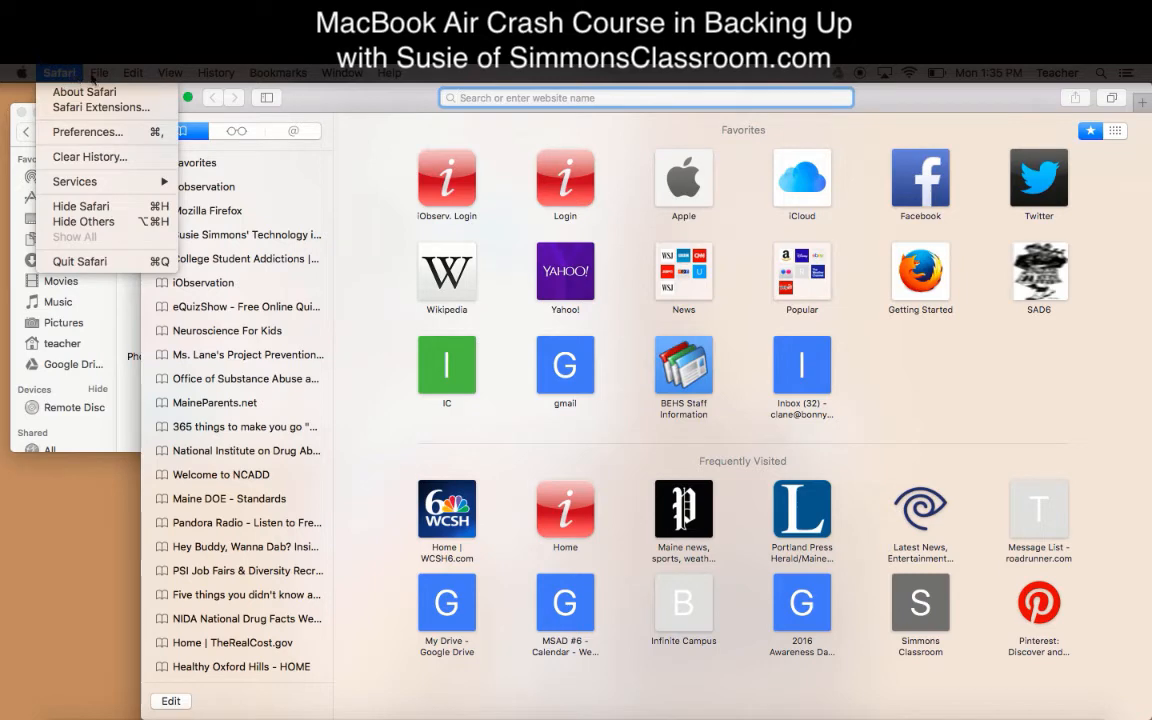
pyautogui.moveTo(100, 78)
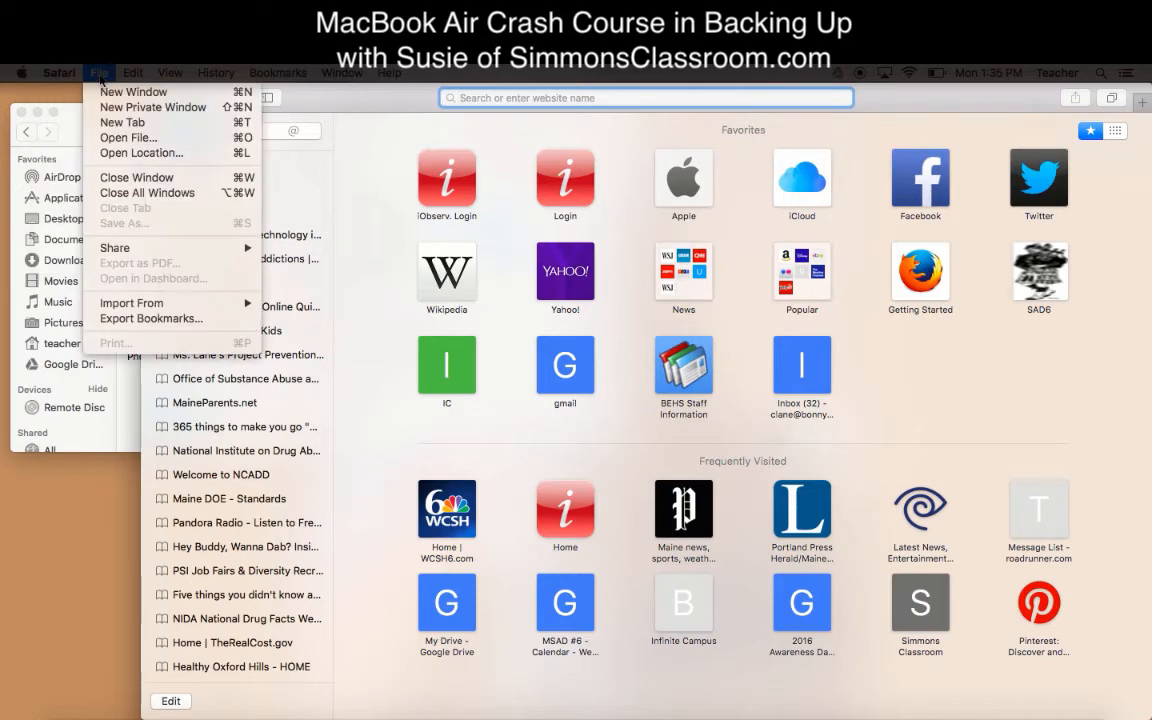
pyautogui.click(196, 322)
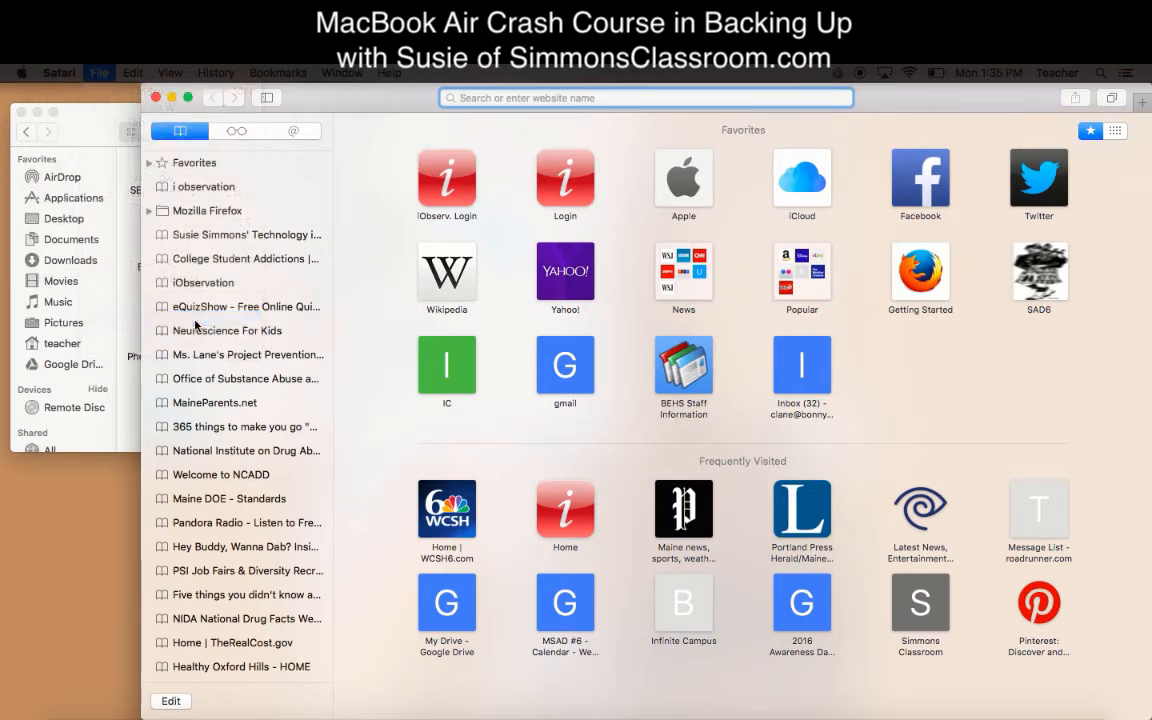
pyautogui.click(592, 249)
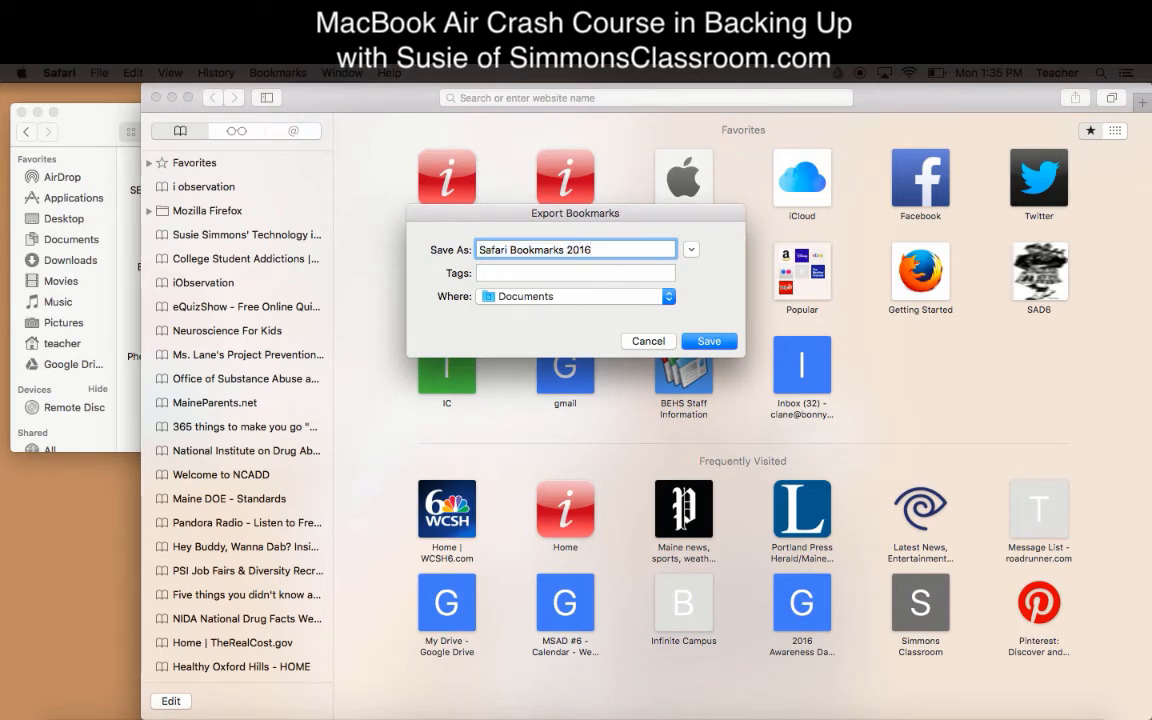
pyautogui.write('20160613')
# Save the Safari export in the Bookmarks folder of Google Drive's 2015-16 MacBook Air folder and quit Safari.
pyautogui.click(691, 252)
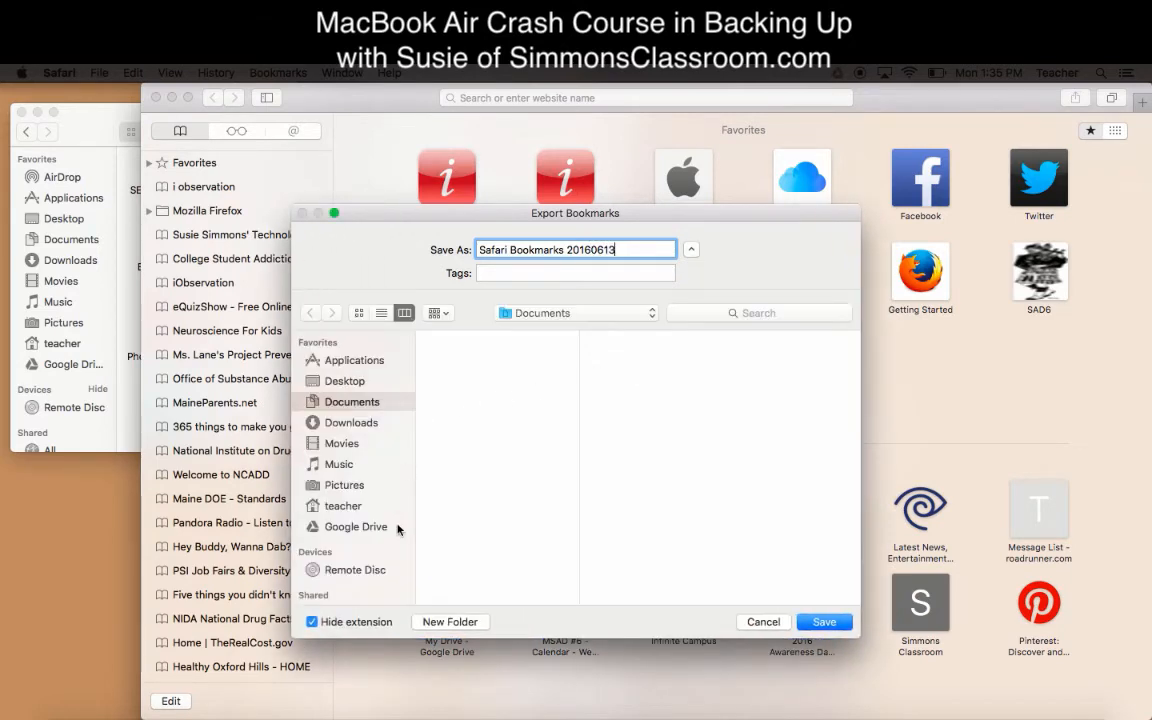
pyautogui.click(371, 532)
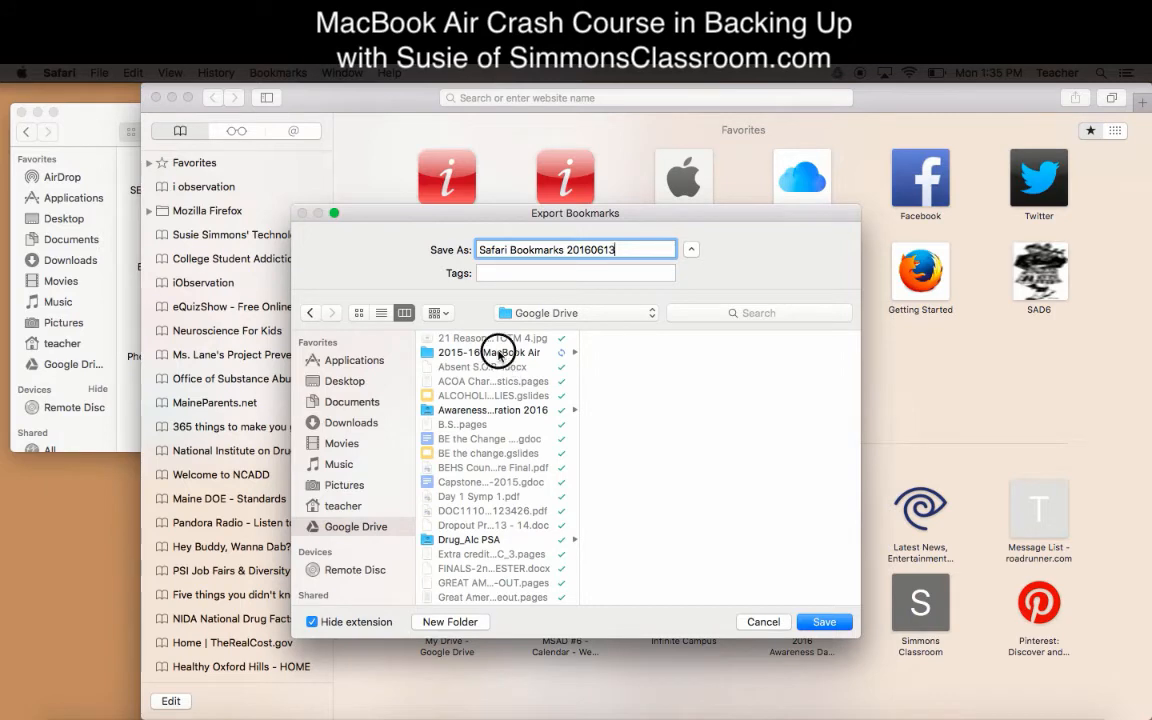
pyautogui.click(545, 353)
pyautogui.click(640, 410)
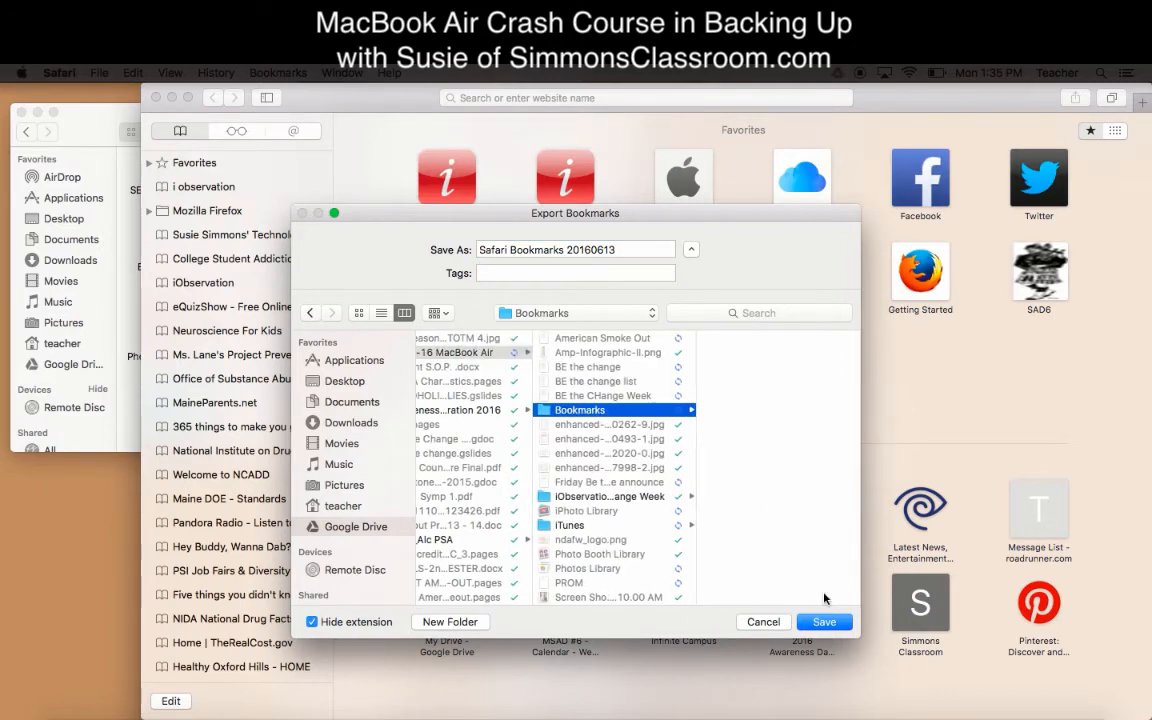
pyautogui.click(824, 621)
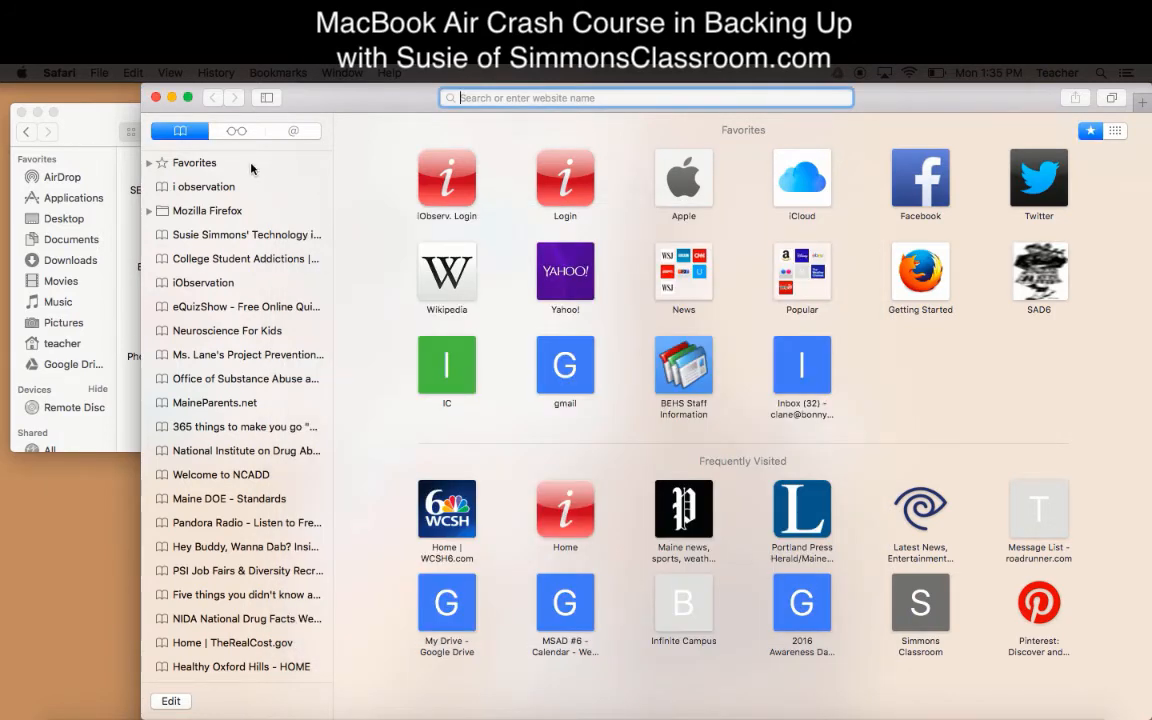
pyautogui.click(60, 73)
pyautogui.click(88, 257)
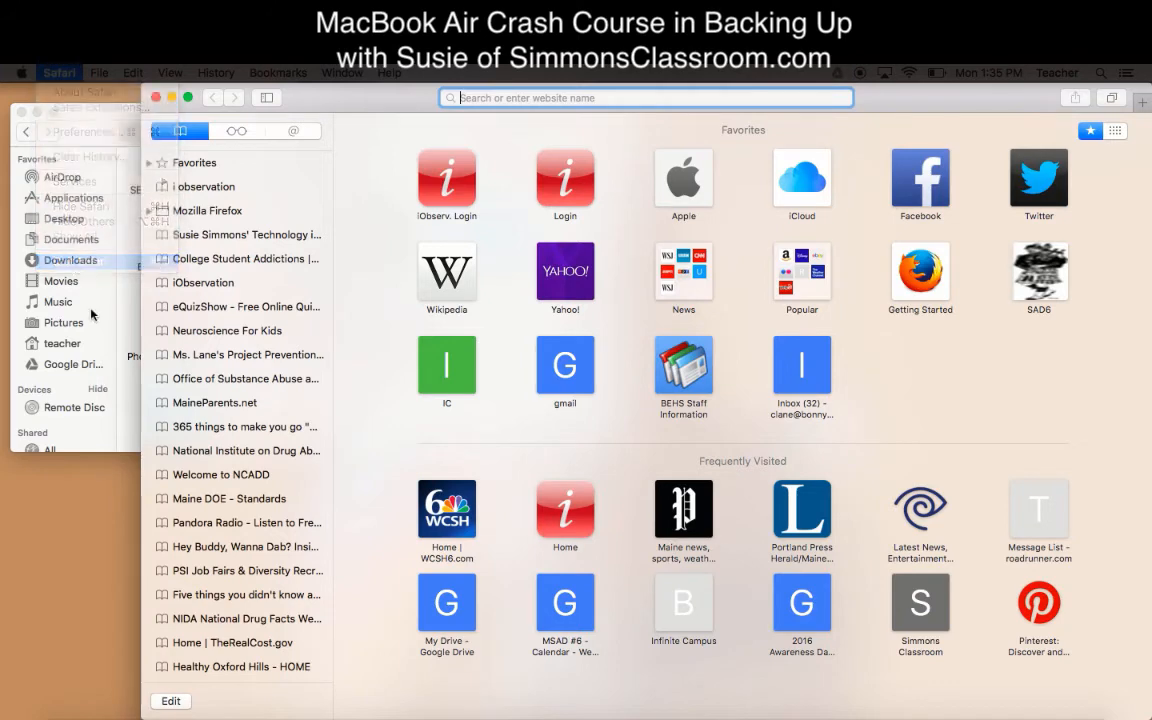
# Switch to Firefox and start exporting all bookmarks to an HTML file from the bookmarks library.
pyautogui.click(239, 712)
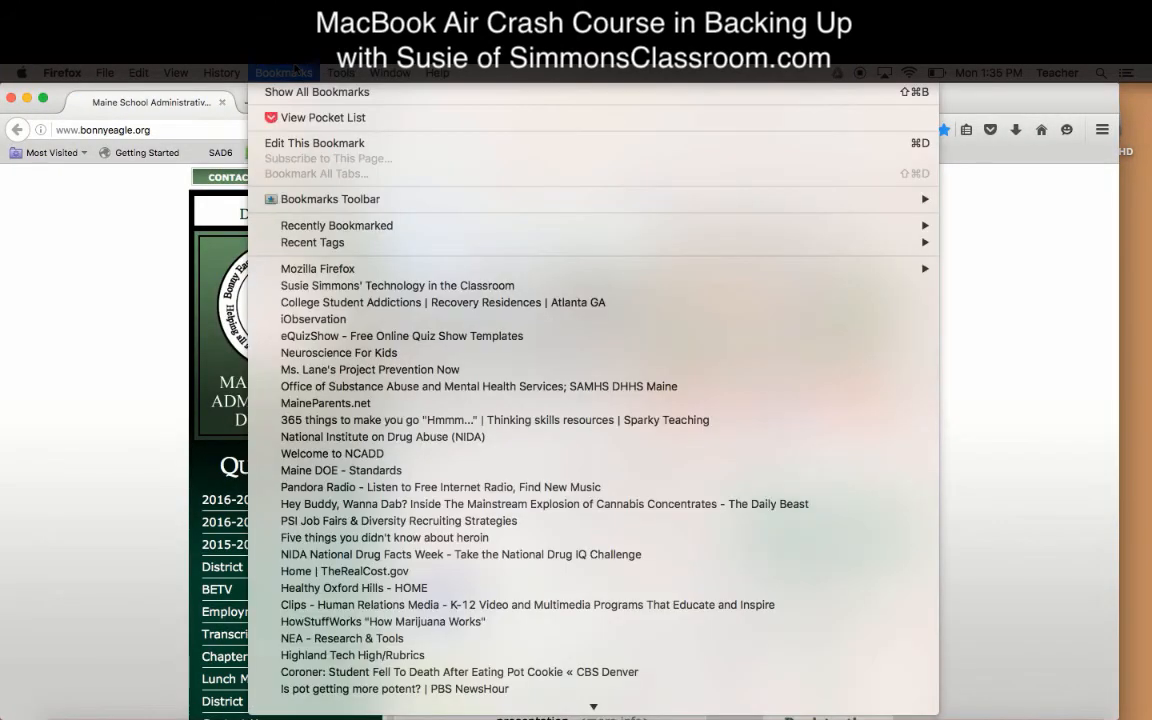
pyautogui.click(283, 73)
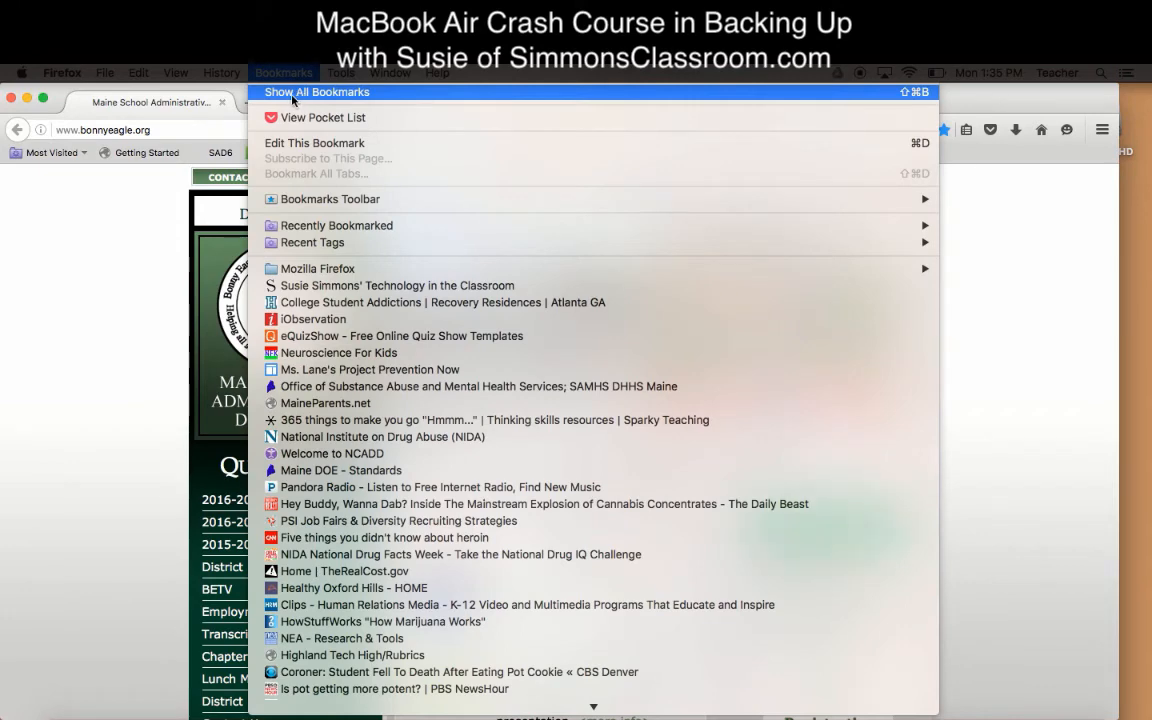
pyautogui.click(292, 97)
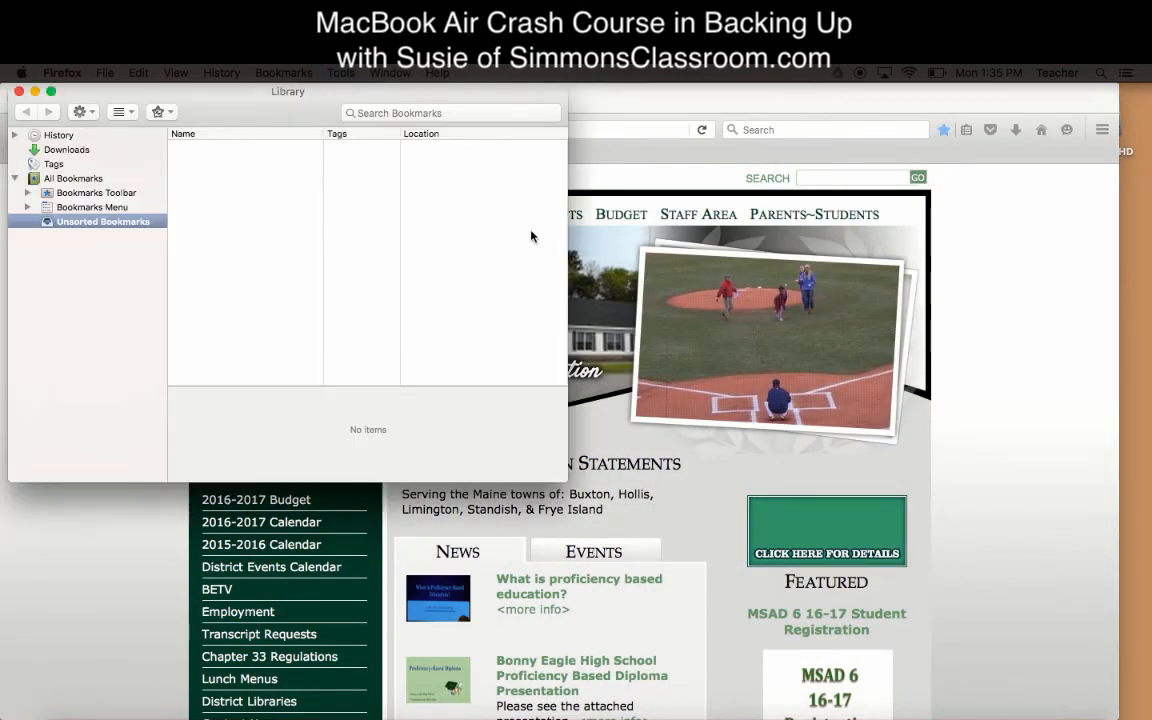
pyautogui.click(62, 178)
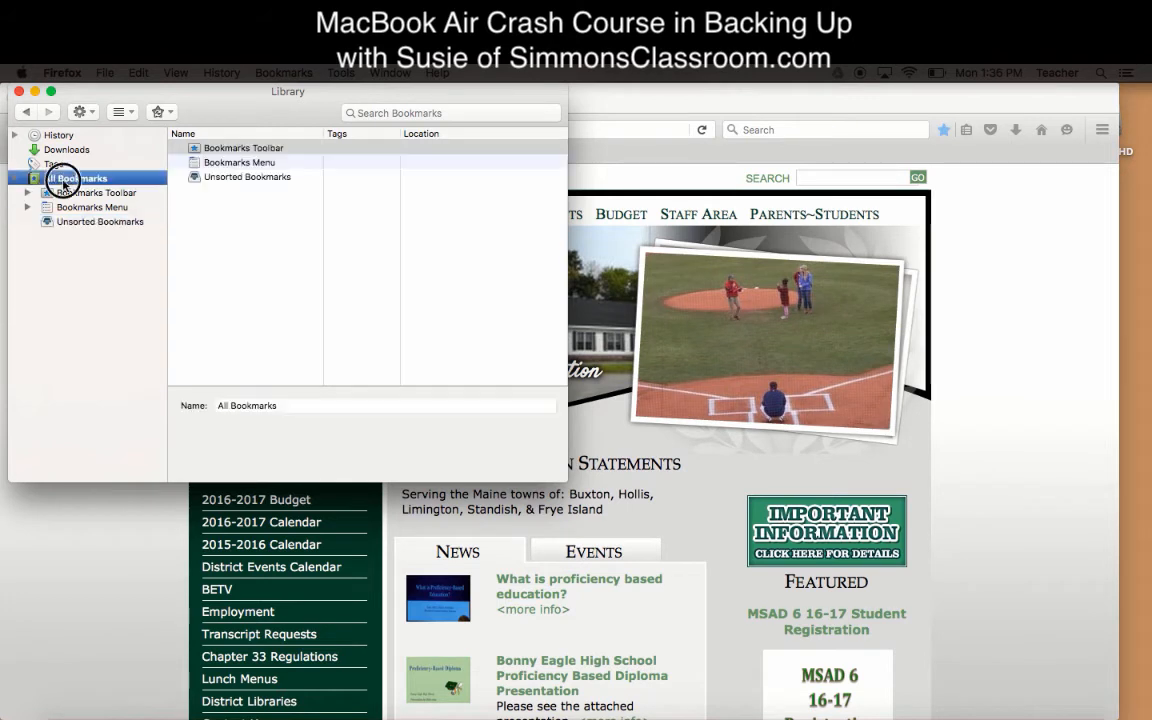
pyautogui.click(85, 112)
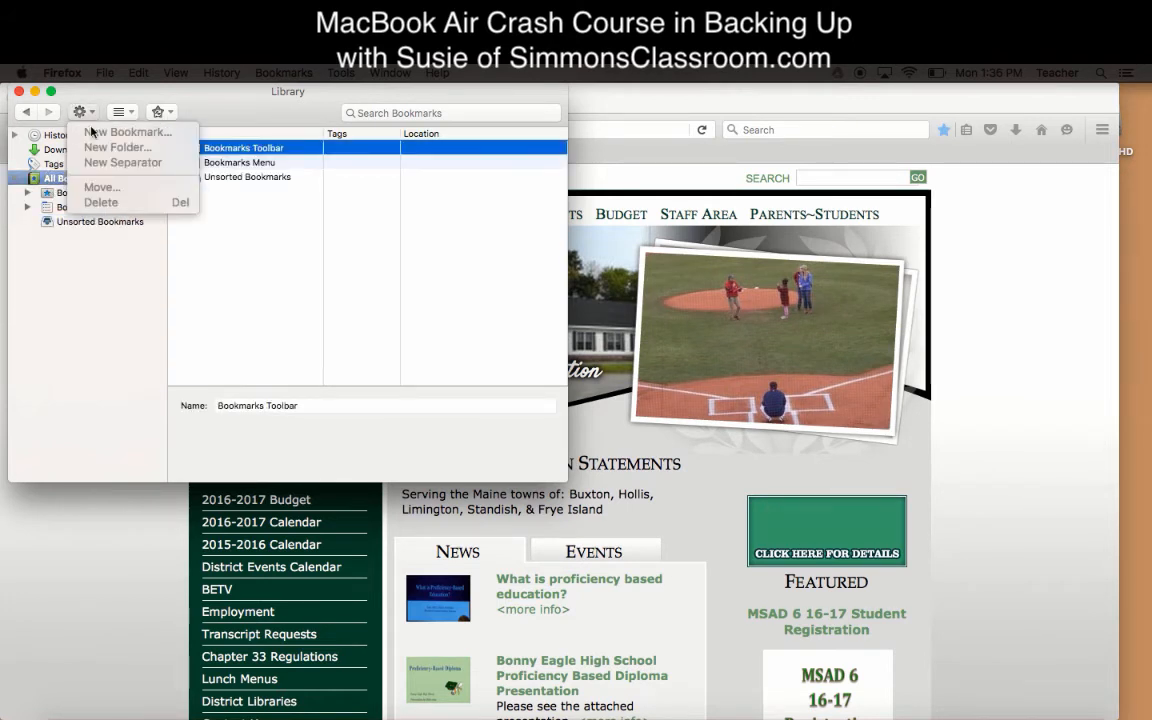
pyautogui.click(152, 118)
pyautogui.click(155, 115)
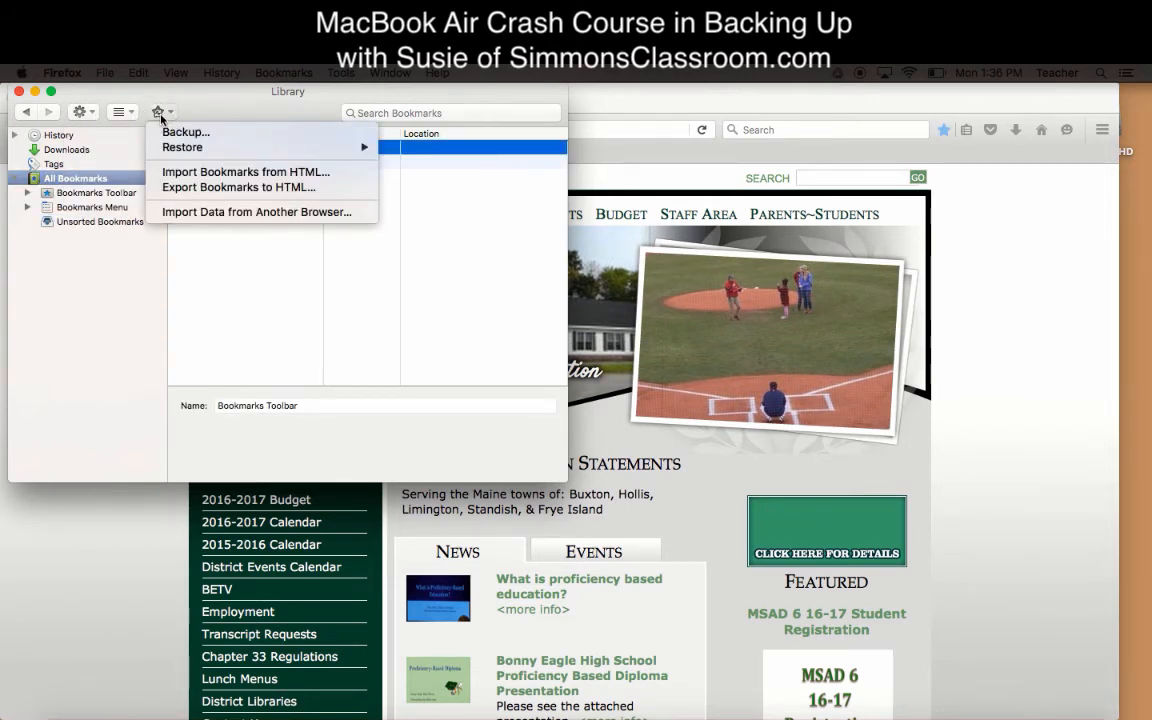
pyautogui.click(211, 190)
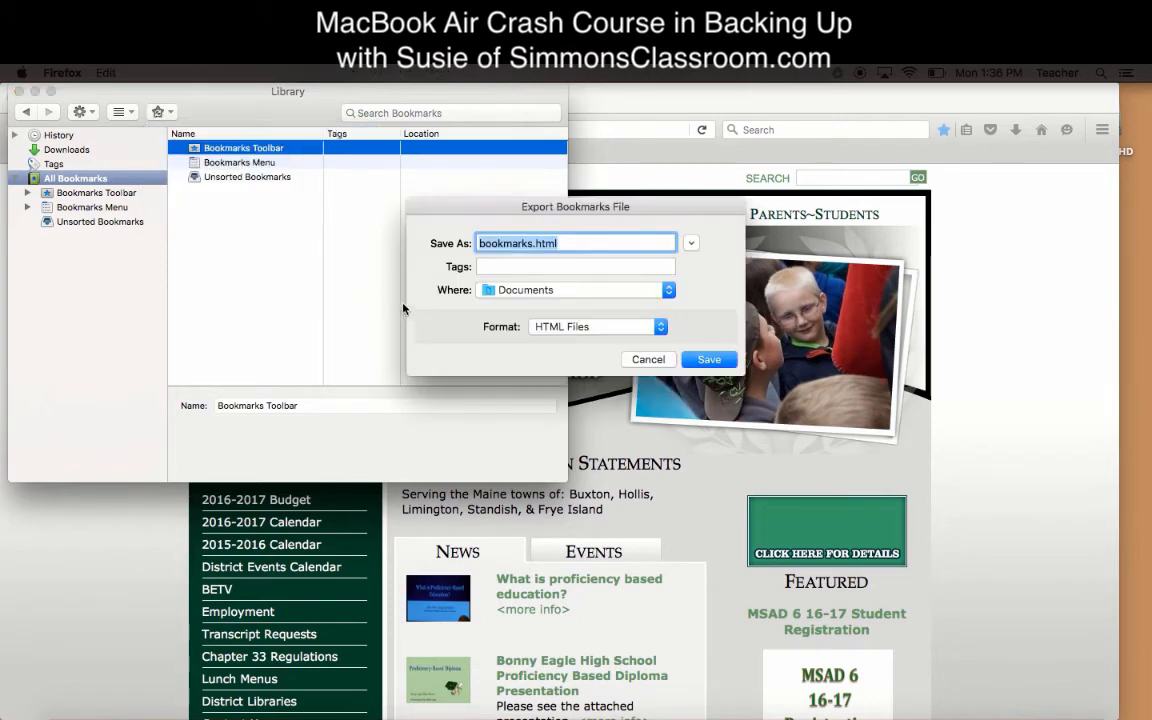
# Set the Firefox export's destination to the Bookmarks folder inside Google Drive's 2015-16 MacBook Air folder.
pyautogui.click(690, 243)
pyautogui.click(362, 521)
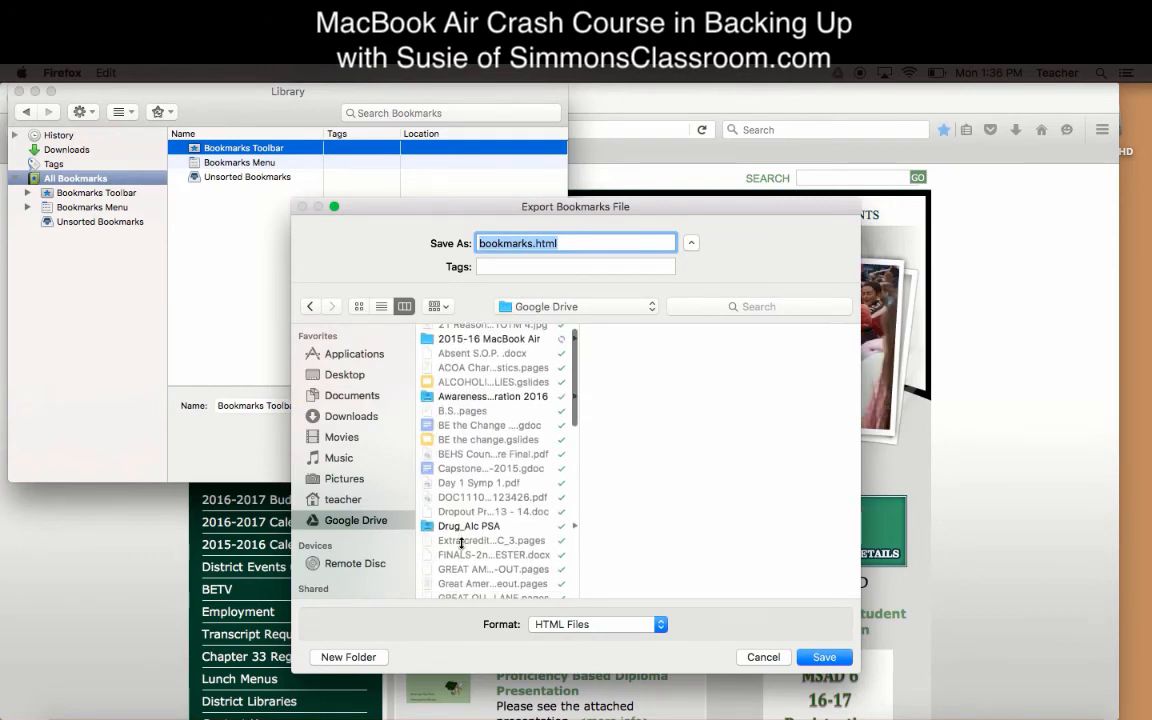
pyautogui.click(503, 347)
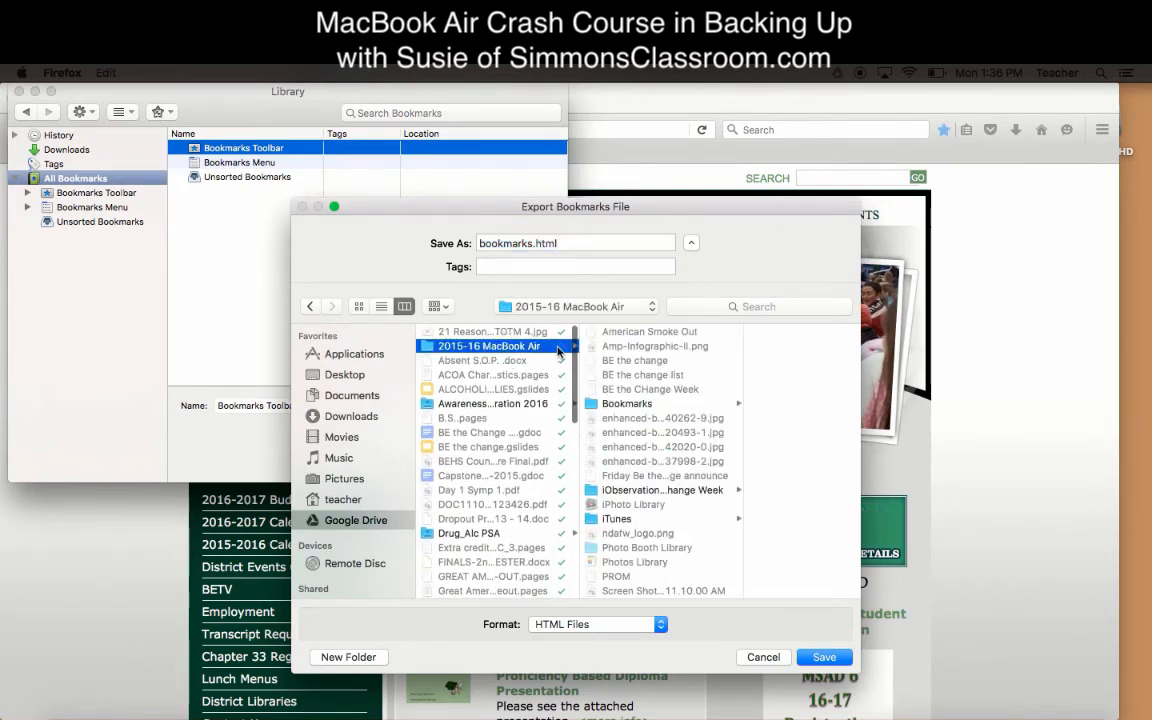
pyautogui.click(639, 405)
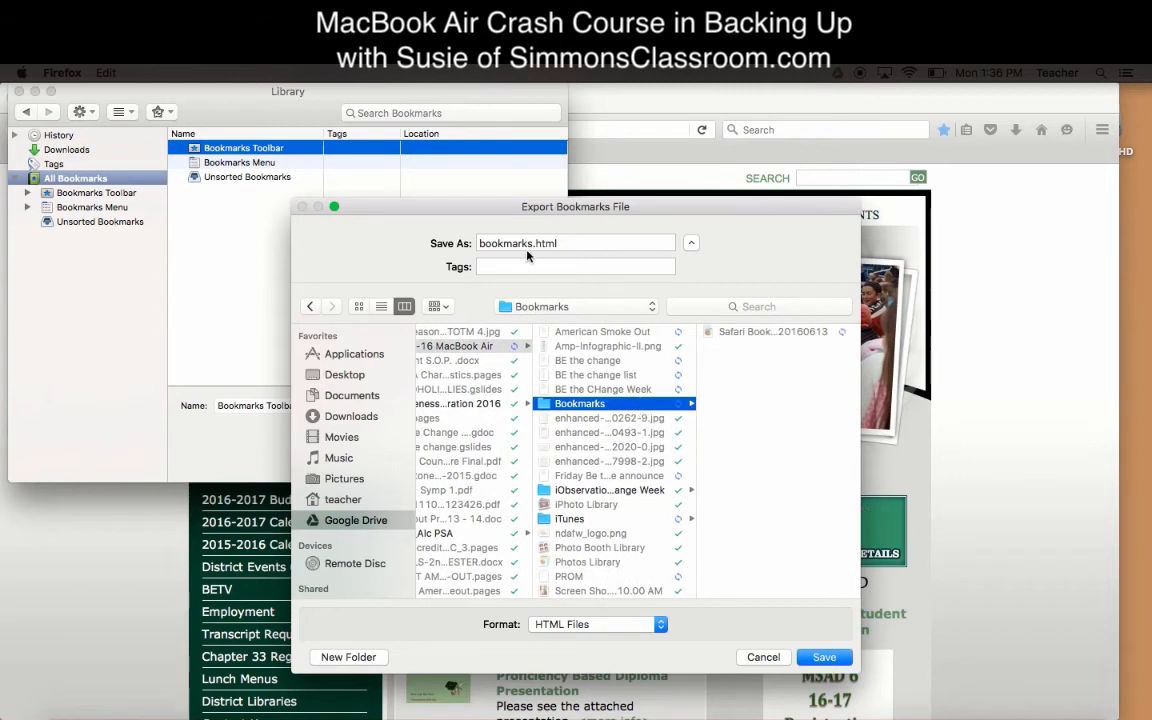
# Save the export as "Firefox bookmarks 20160613.html" and quit Firefox.
pyautogui.click(479, 244)
pyautogui.write('Firefox')
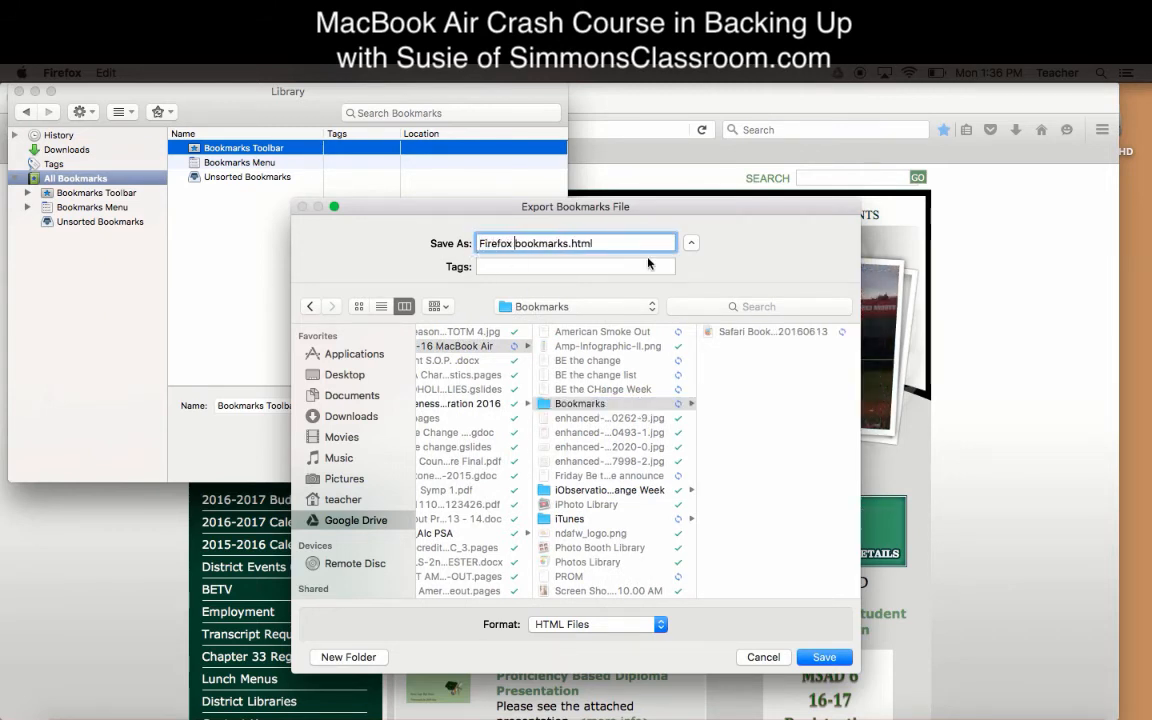
pyautogui.click(568, 244)
pyautogui.write('201')
pyautogui.write('60613')
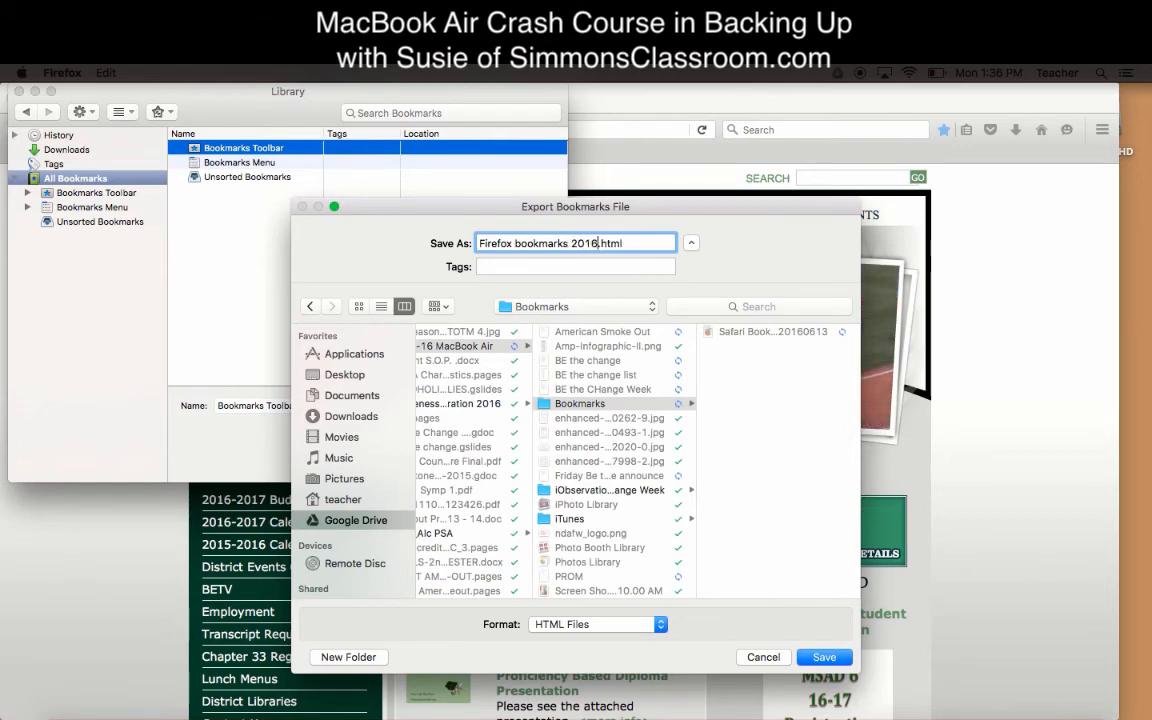
pyautogui.press('Return')
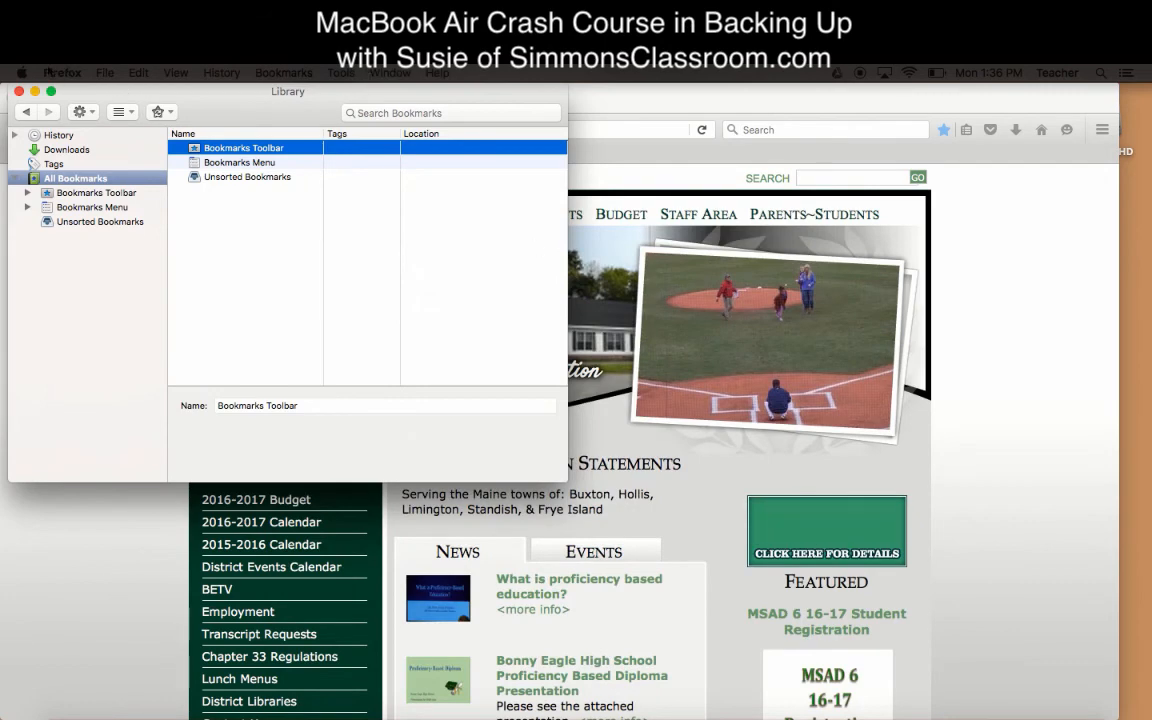
pyautogui.click(62, 73)
pyautogui.click(92, 223)
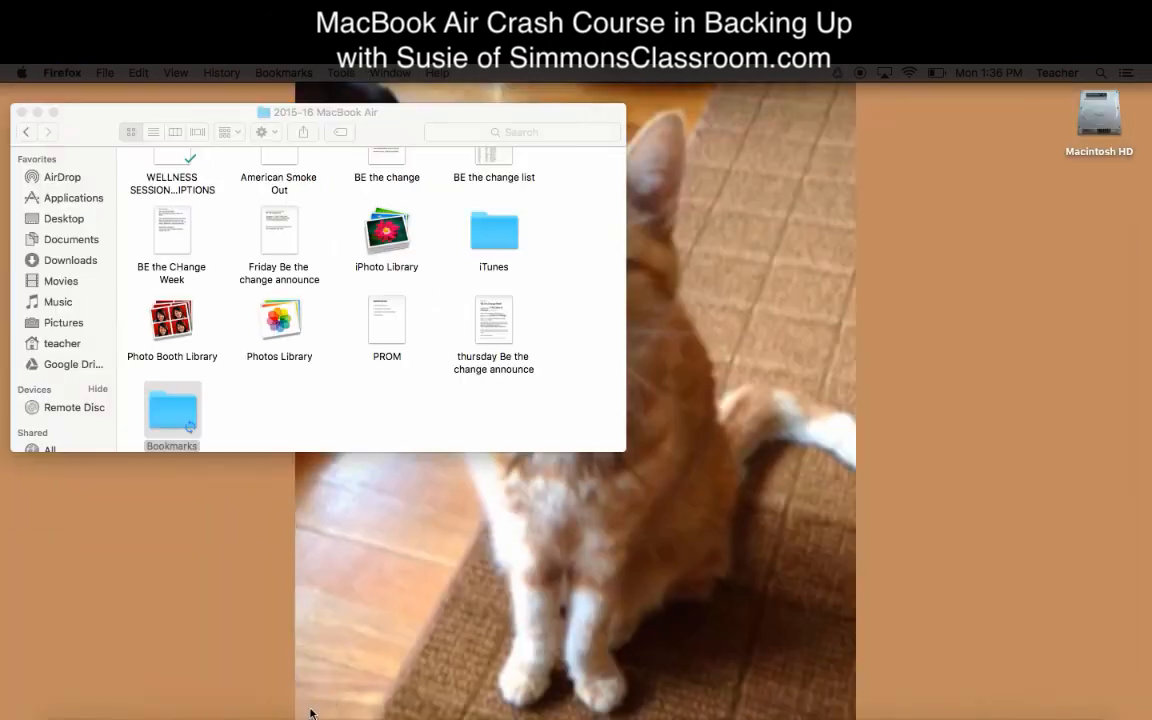
# Switch to Chrome and start an HTML export from the Bookmark Manager named "Chrome bookmarks_6_13_16".
pyautogui.click(300, 708)
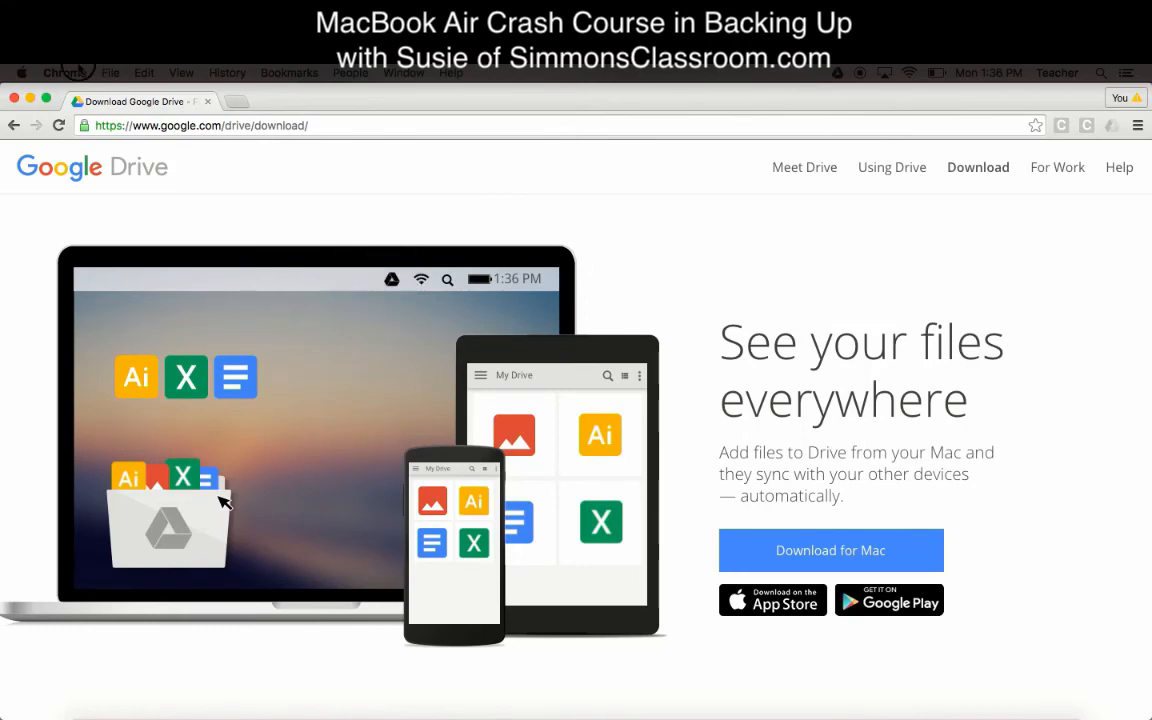
pyautogui.click(74, 72)
pyautogui.moveTo(289, 73)
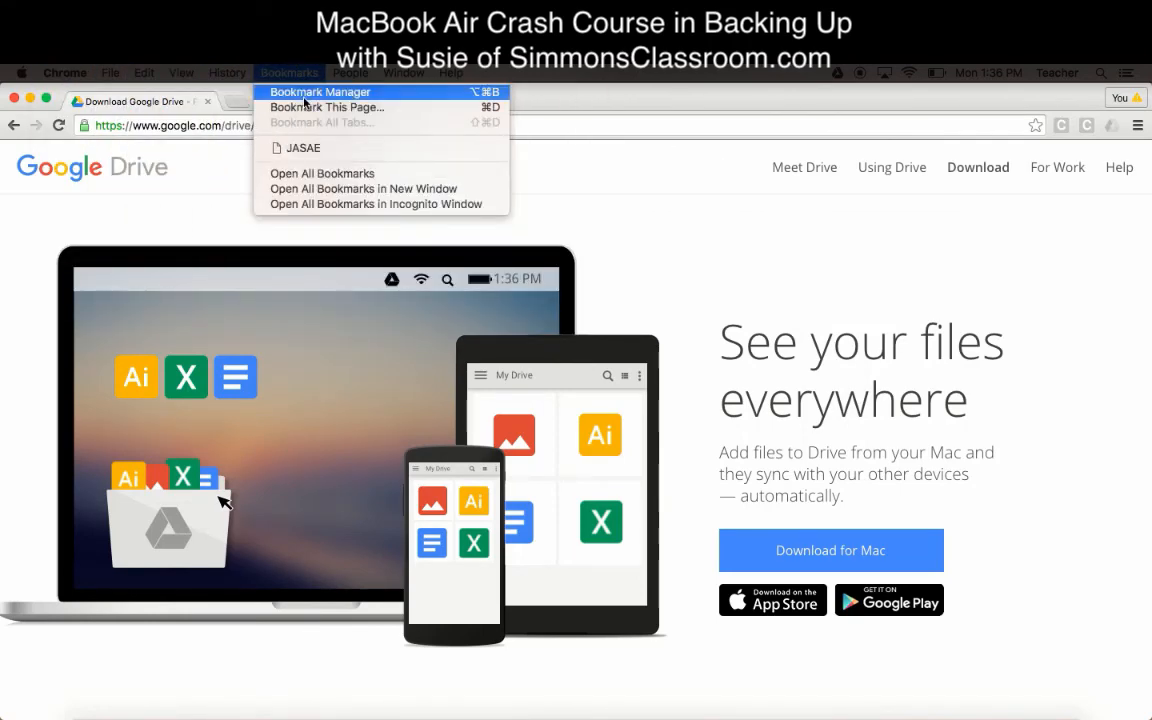
pyautogui.click(305, 93)
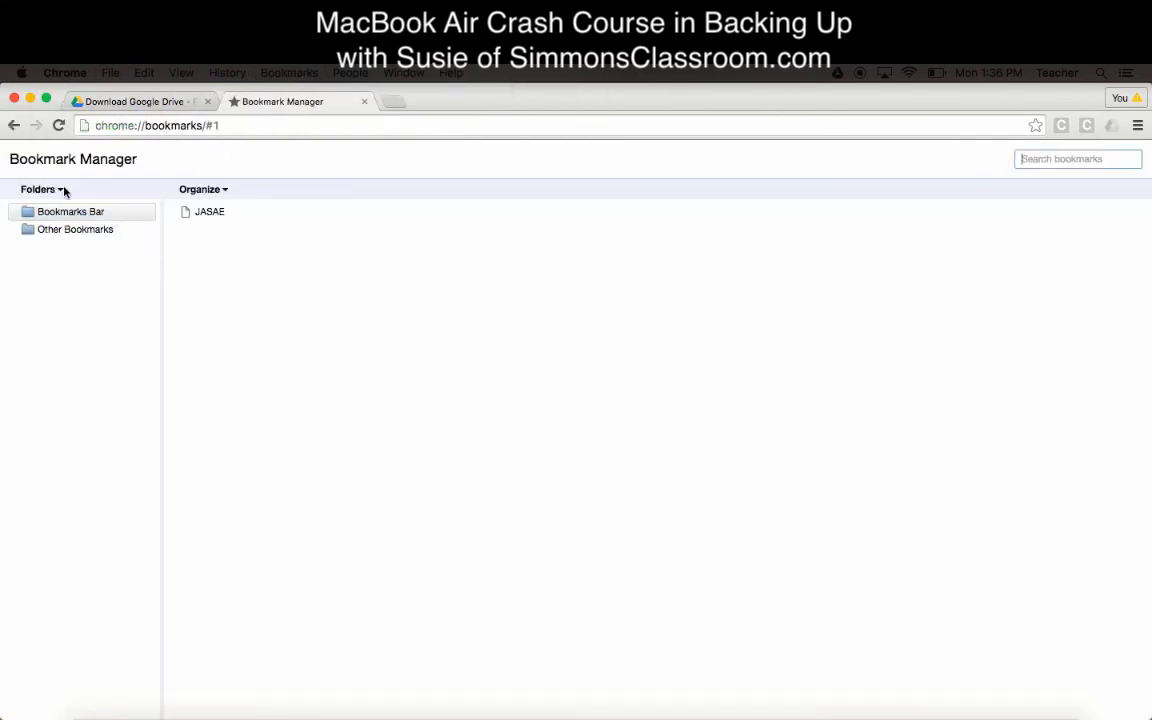
pyautogui.click(217, 192)
pyautogui.click(278, 449)
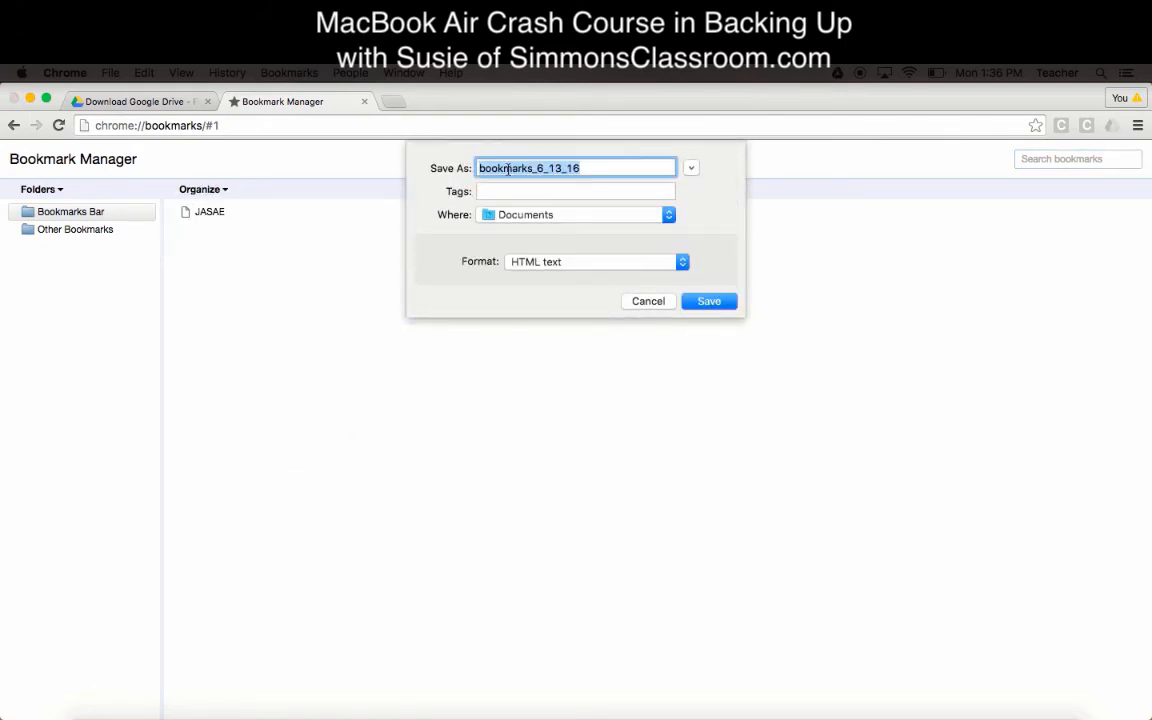
pyautogui.click(479, 168)
pyautogui.write('Chrome')
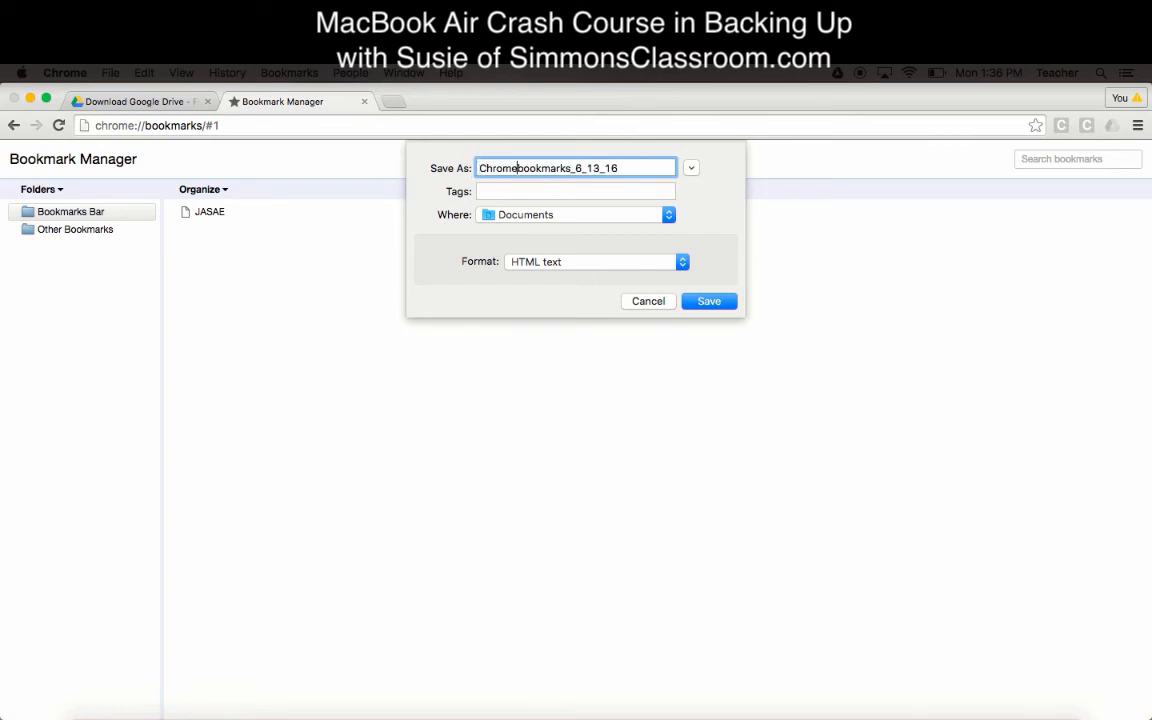
# Save the Chrome export in the Bookmarks folder of Google Drive's 2015-16 MacBook Air folder and quit Chrome.
pyautogui.click(690, 168)
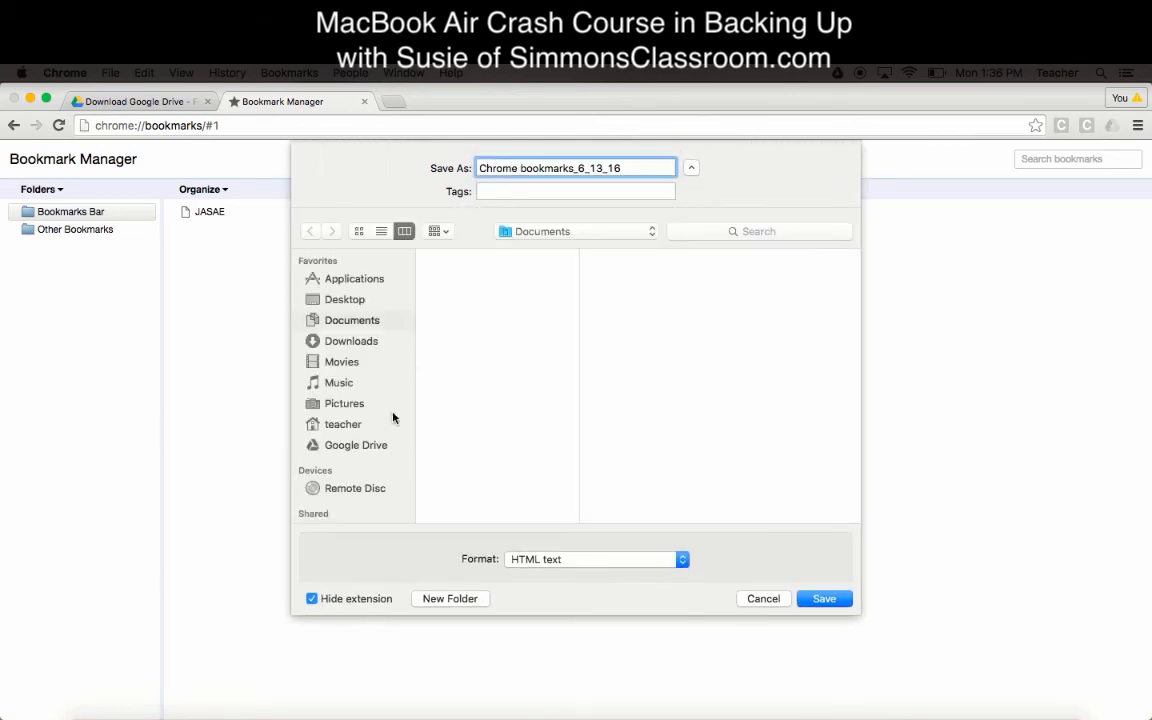
pyautogui.click(364, 447)
pyautogui.click(527, 272)
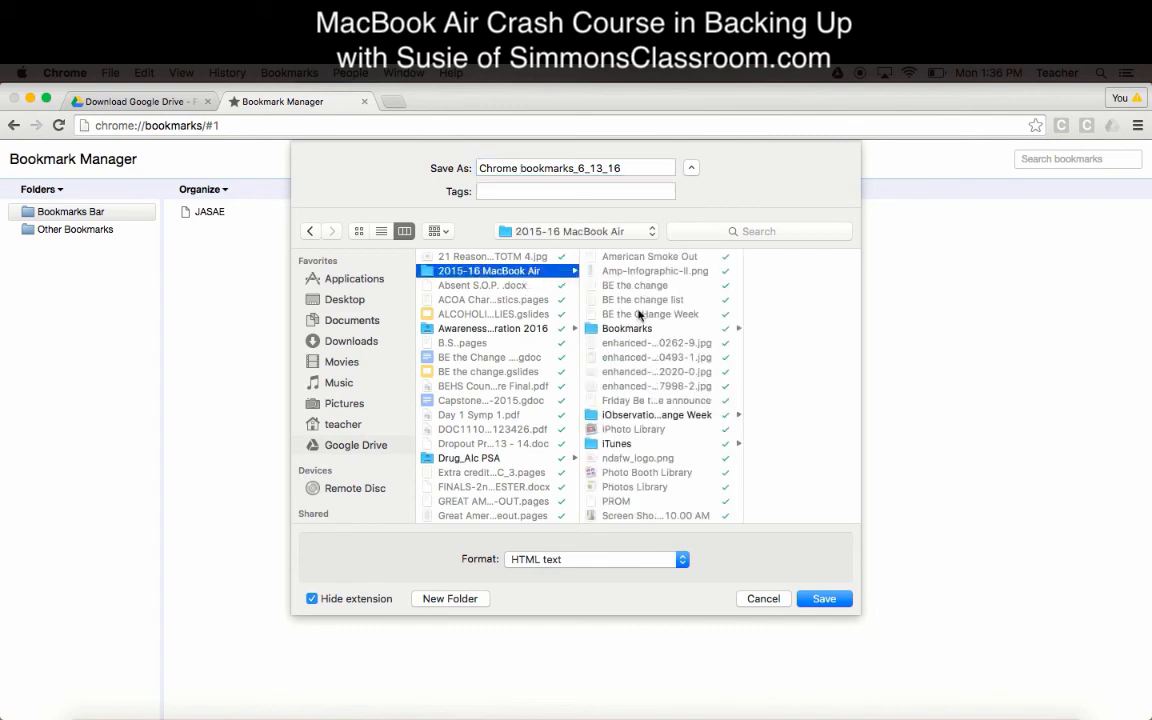
pyautogui.click(630, 328)
pyautogui.click(820, 598)
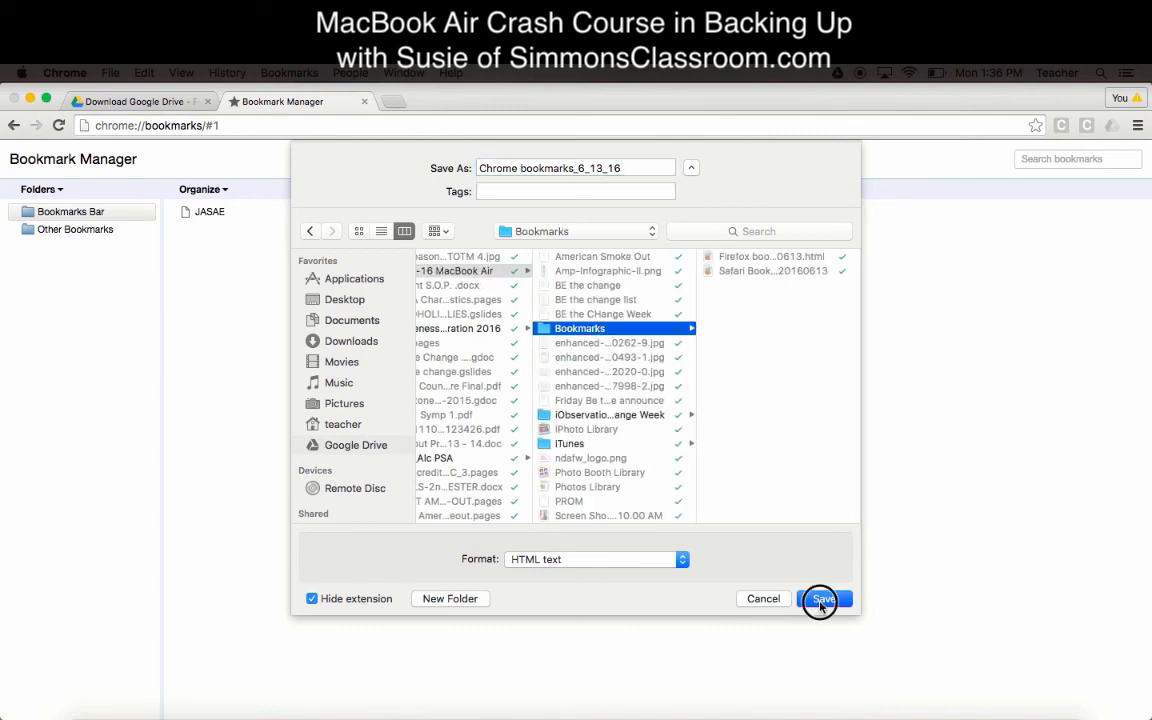
pyautogui.click(45, 80)
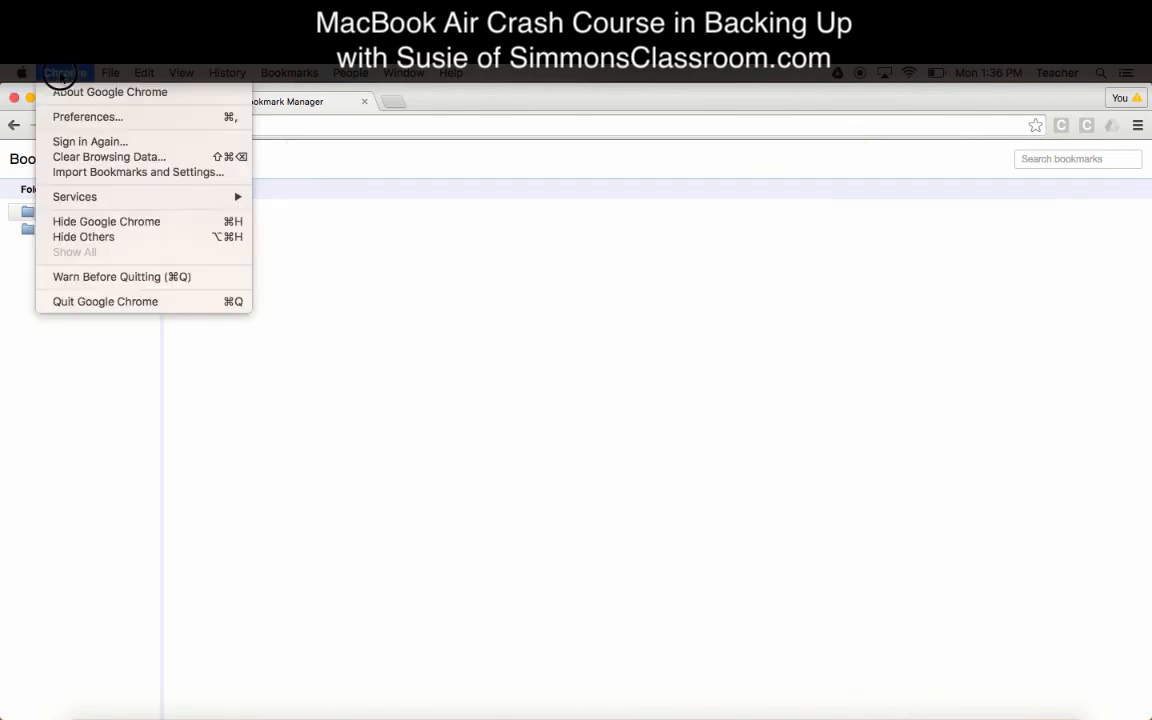
pyautogui.click(123, 303)
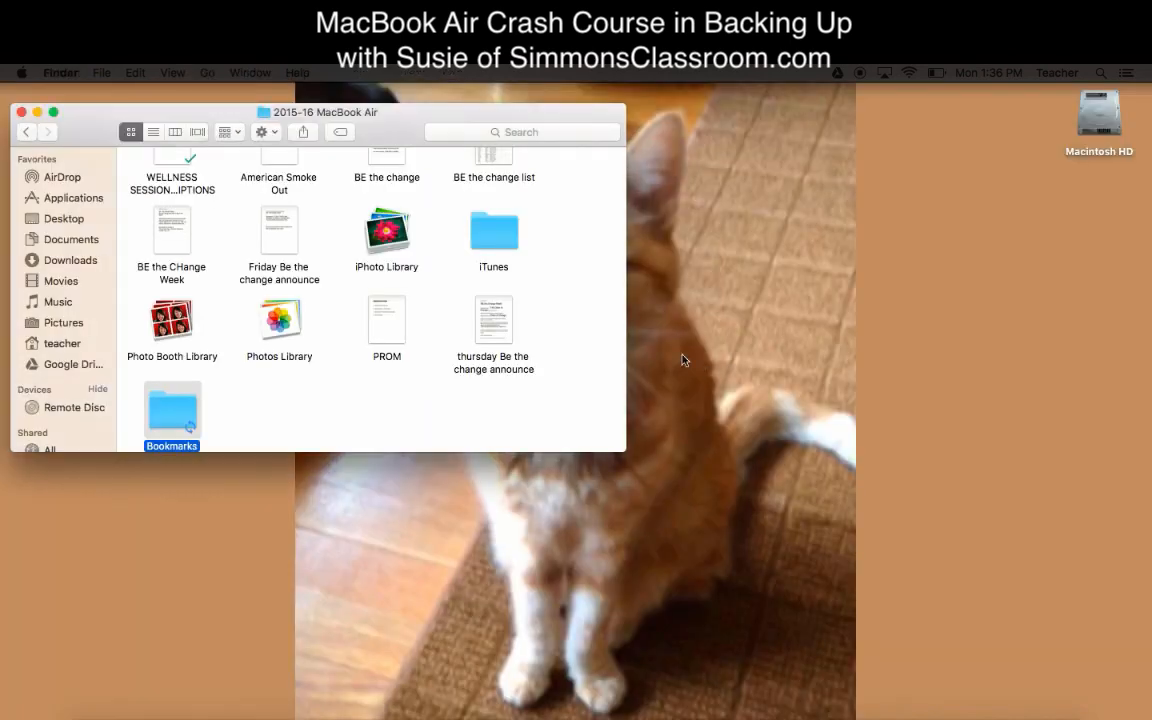
# Check the contents of the Bookmarks folder in Finder and return to the 2015-16 MacBook Air folder.
pyautogui.click(602, 337)
pyautogui.click(167, 405)
pyautogui.doubleClick(167, 405)
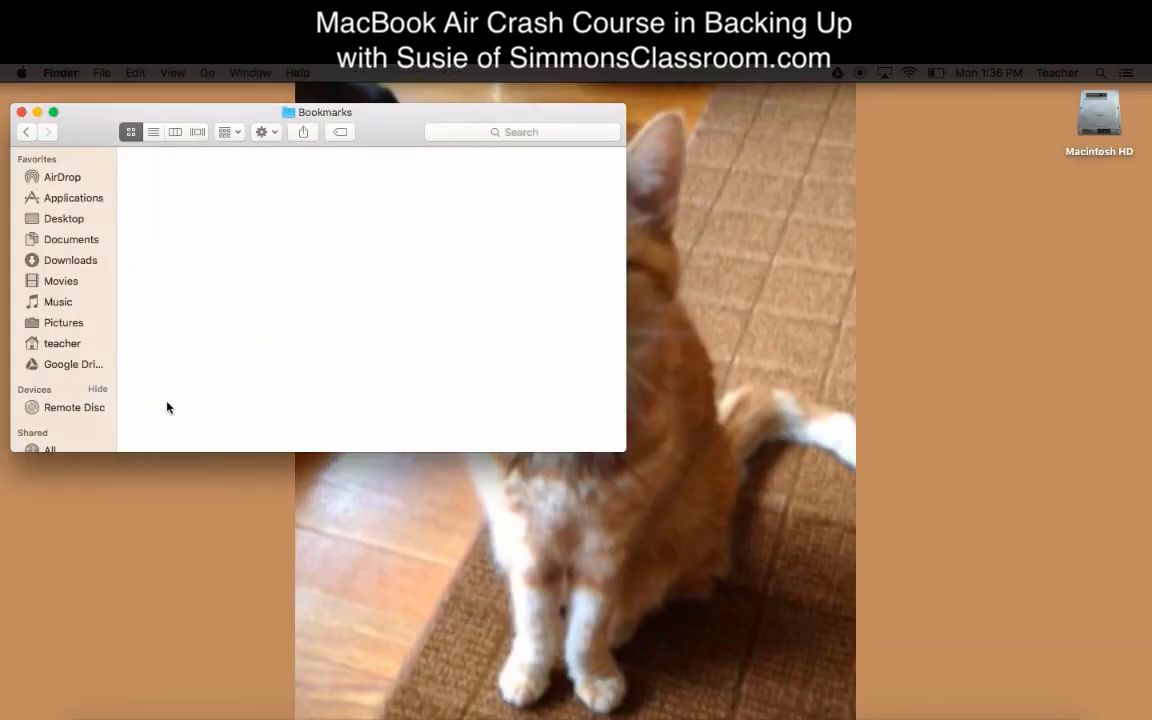
pyautogui.click(28, 132)
# Check the Documents, Movies, Music and Pictures folders for files still left on the Mac.
pyautogui.click(79, 242)
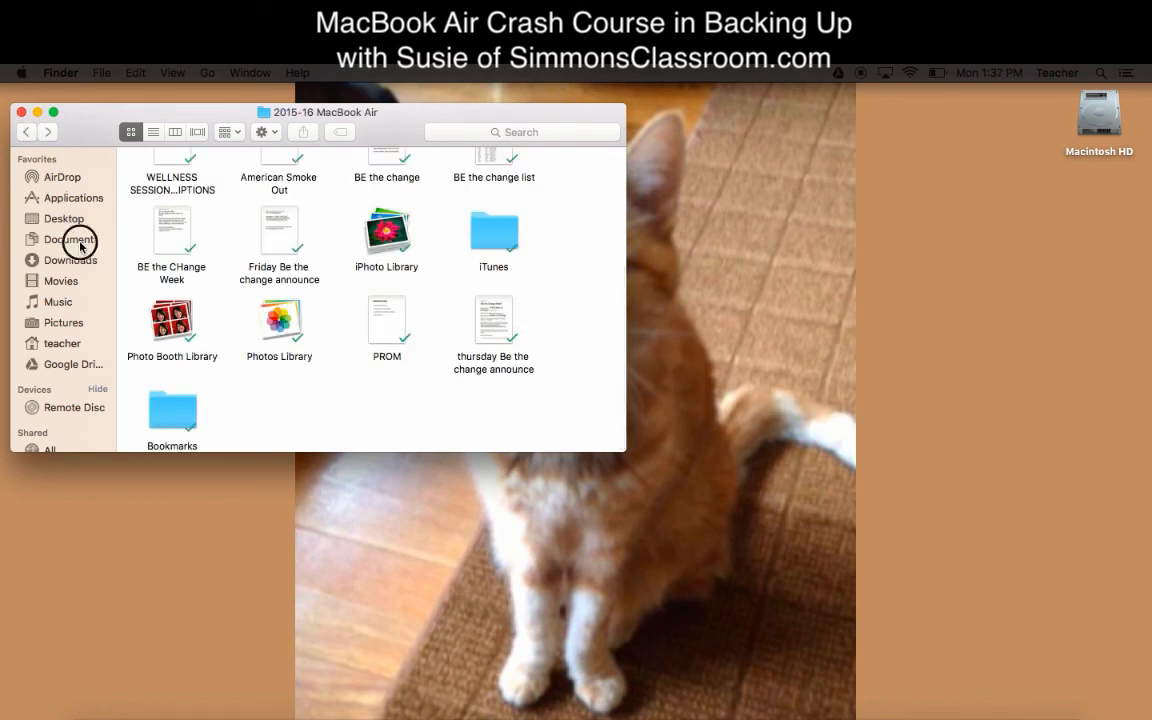
pyautogui.click(76, 284)
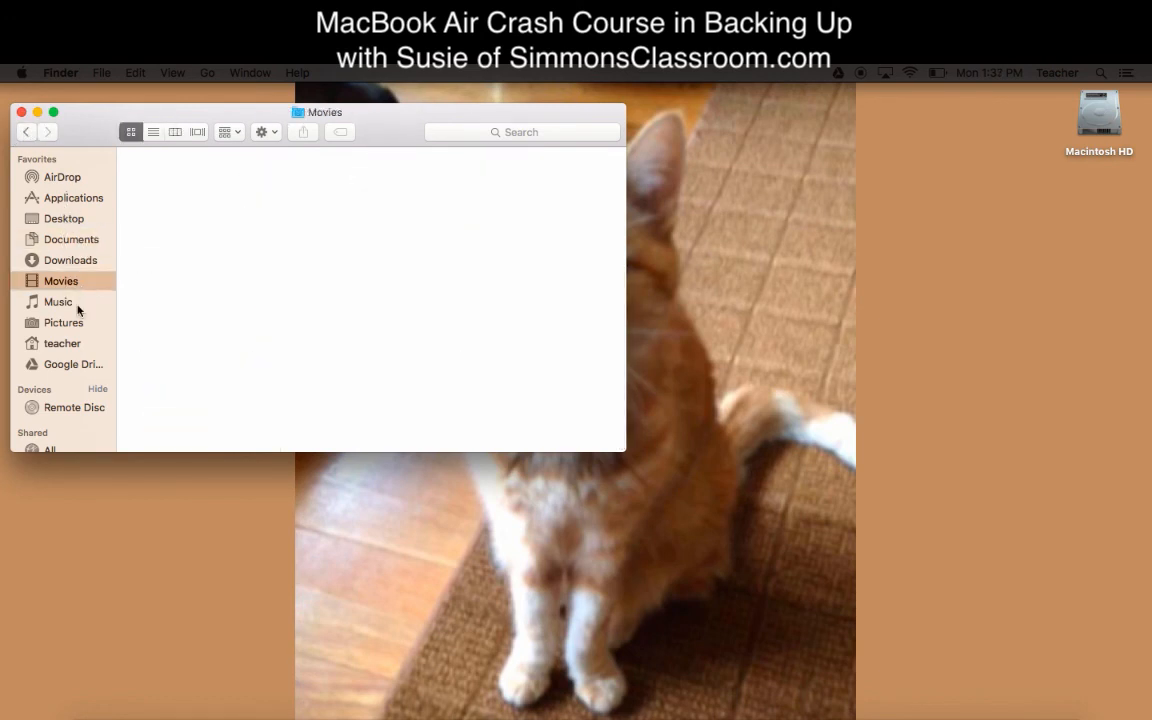
pyautogui.click(78, 305)
pyautogui.click(80, 325)
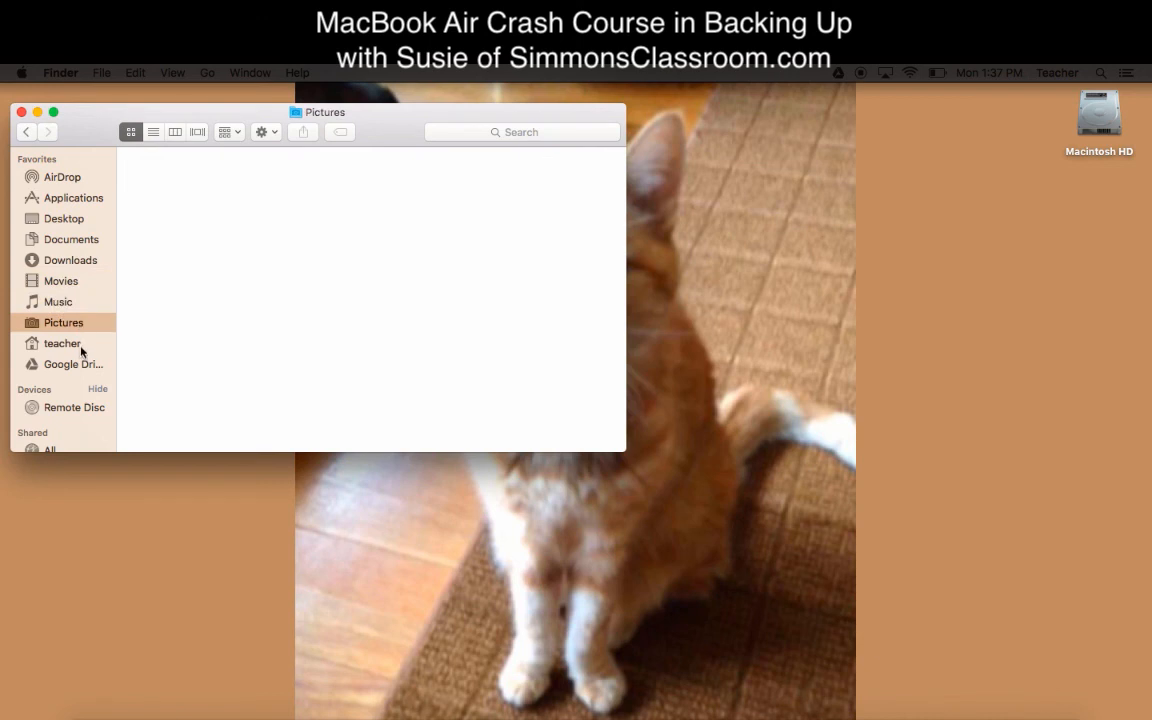